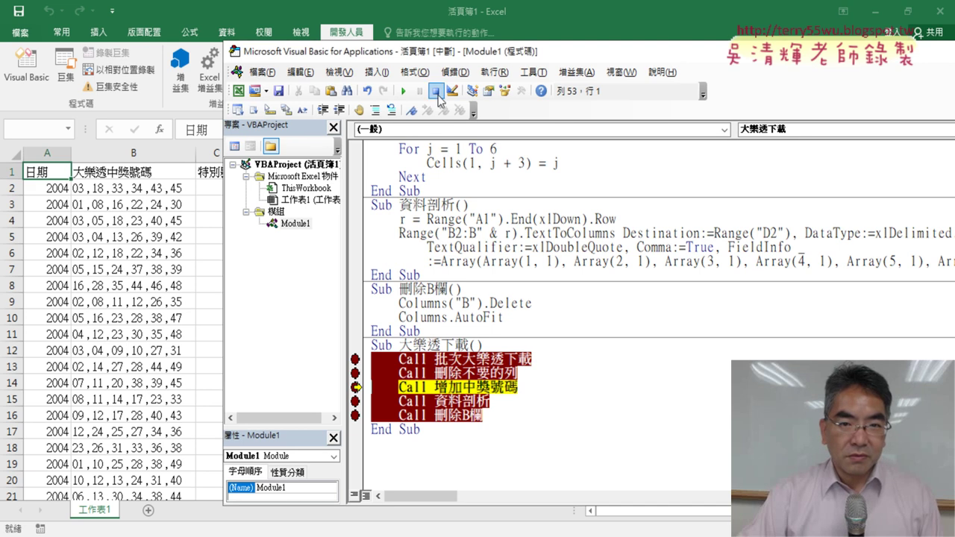
Reset the paused macro run and put the caret back in 大樂透下載.
{"action": "left_click", "coordinate": [435, 90]}
{"action": "left_click", "coordinate": [461, 274]}
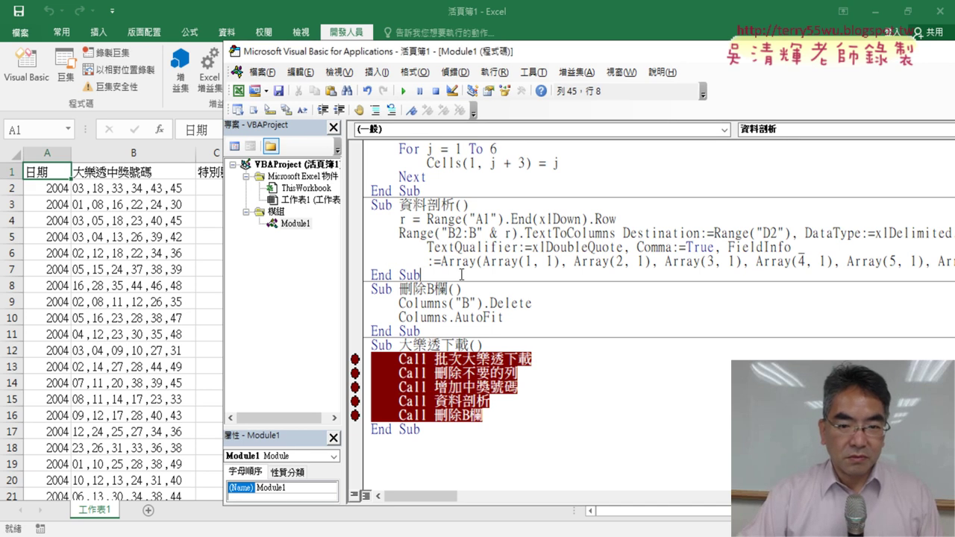
{"action": "left_click", "coordinate": [508, 387]}
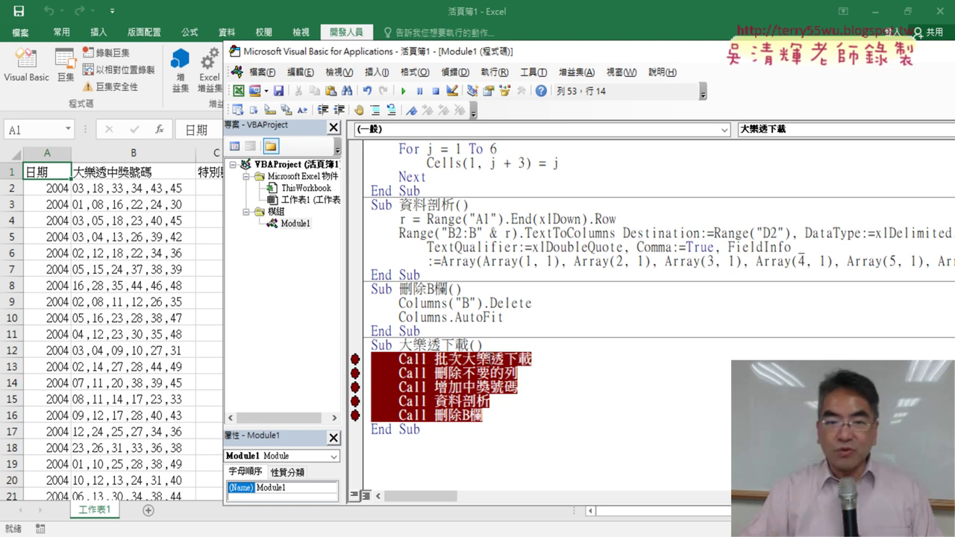
Highlight the 批次大樂透下載 procedure, then return the caret into Sub 大樂透下載.
{"action": "scroll", "coordinate": [489, 358], "scroll_direction": "up", "scroll_amount": 3}
{"action": "scroll", "coordinate": [489, 359], "scroll_direction": "up", "scroll_amount": 3}
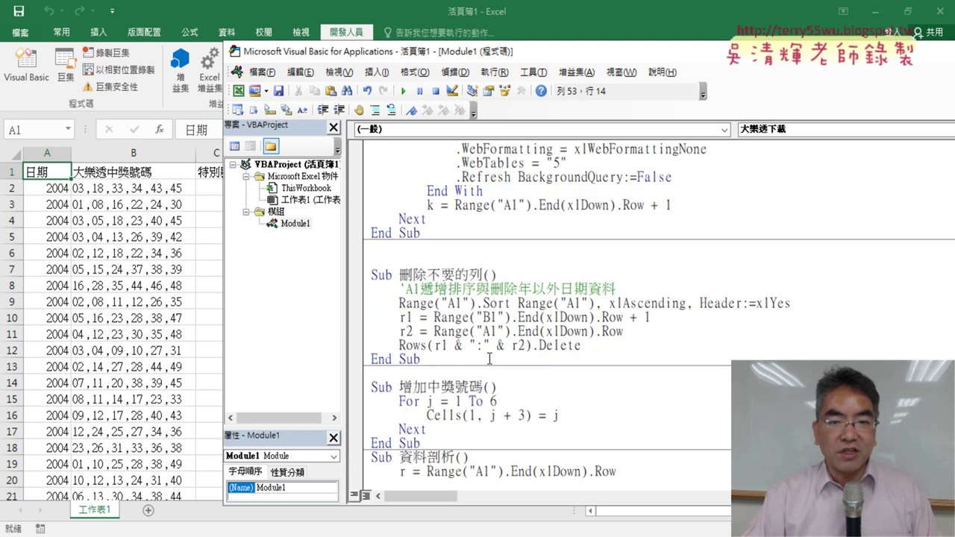
{"action": "scroll", "coordinate": [489, 359], "scroll_direction": "up", "scroll_amount": 3}
{"action": "left_click_drag", "start_coordinate": [421, 360], "coordinate": [371, 177]}
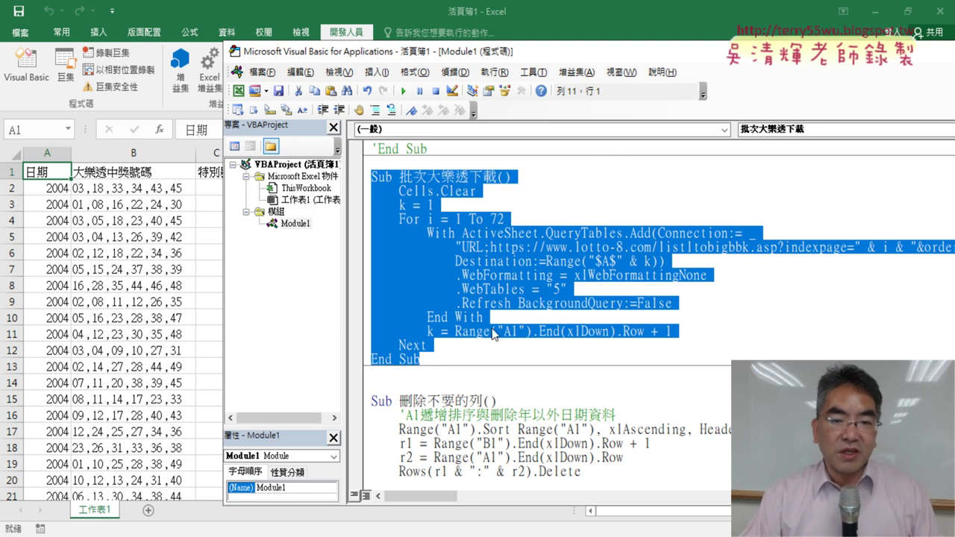
{"action": "scroll", "coordinate": [492, 333], "scroll_direction": "down", "scroll_amount": 4}
{"action": "scroll", "coordinate": [492, 334], "scroll_direction": "down", "scroll_amount": 5}
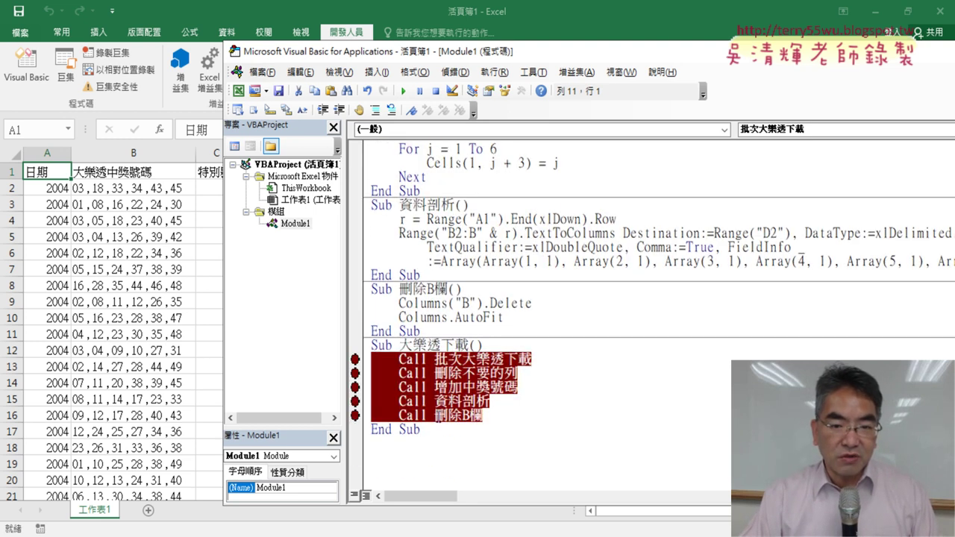
{"action": "left_click", "coordinate": [439, 415]}
Run 大樂透下載 past its first breakpoint to download the 2023 draws, then step into 刪除不要的列.
{"action": "left_click", "coordinate": [404, 91]}
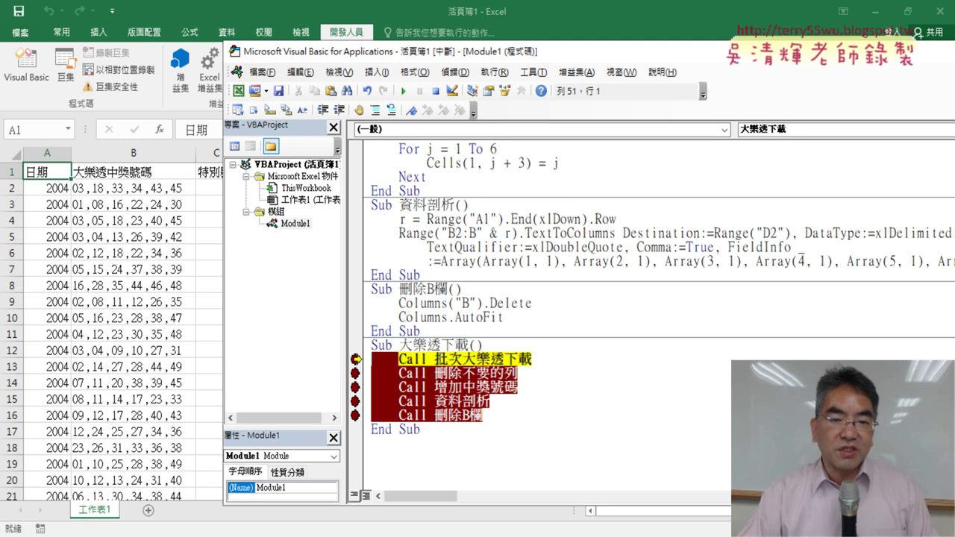
{"action": "left_click", "coordinate": [404, 91]}
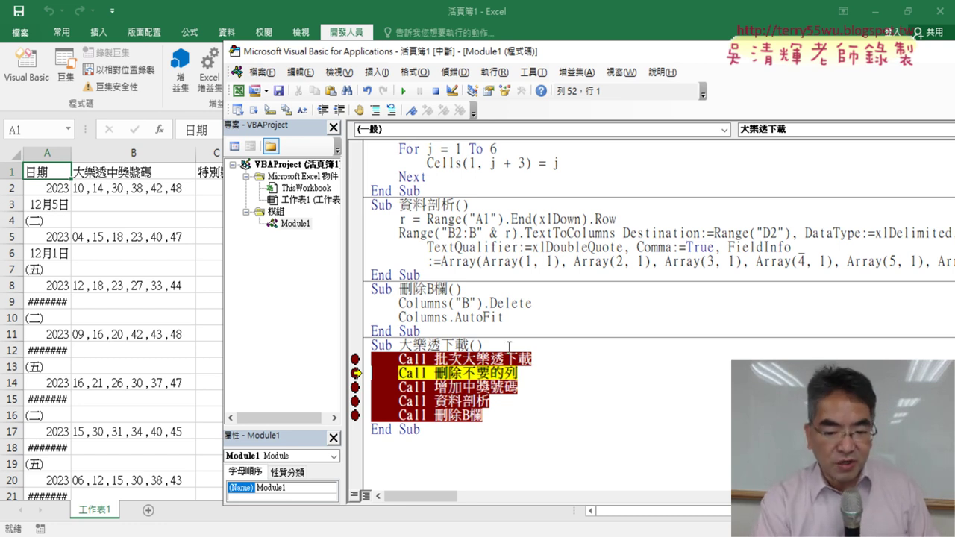
{"action": "key", "text": "F8"}
{"action": "key", "text": "F8"}
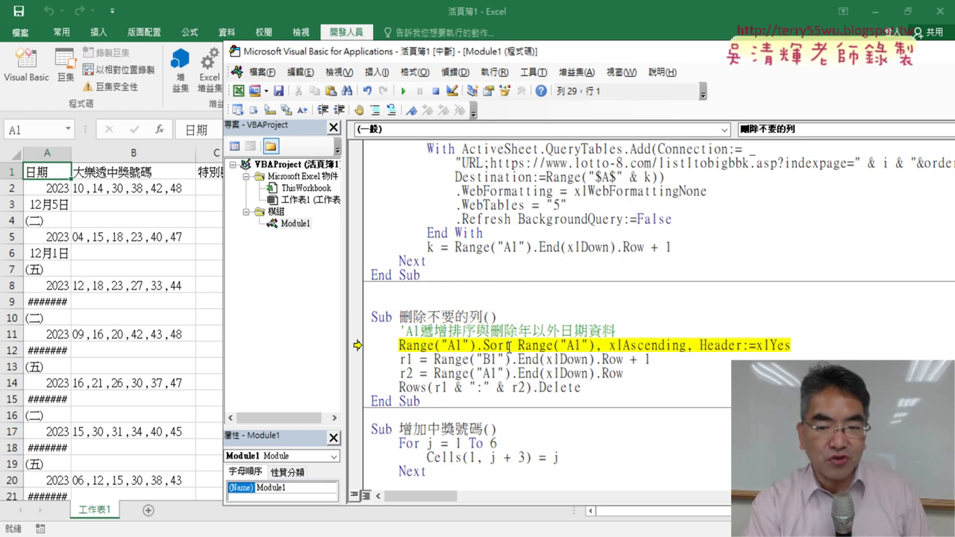
Run the Sort line and check the sheet: data ends at B2152, with junk rows below.
{"action": "key", "text": "F8"}
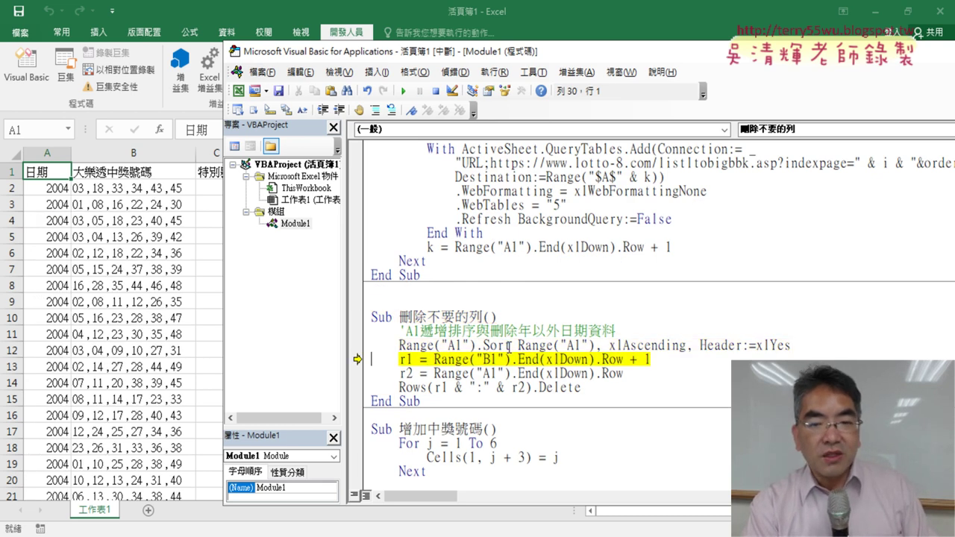
{"action": "left_click", "coordinate": [142, 176]}
{"action": "key", "text": "ctrl+Down"}
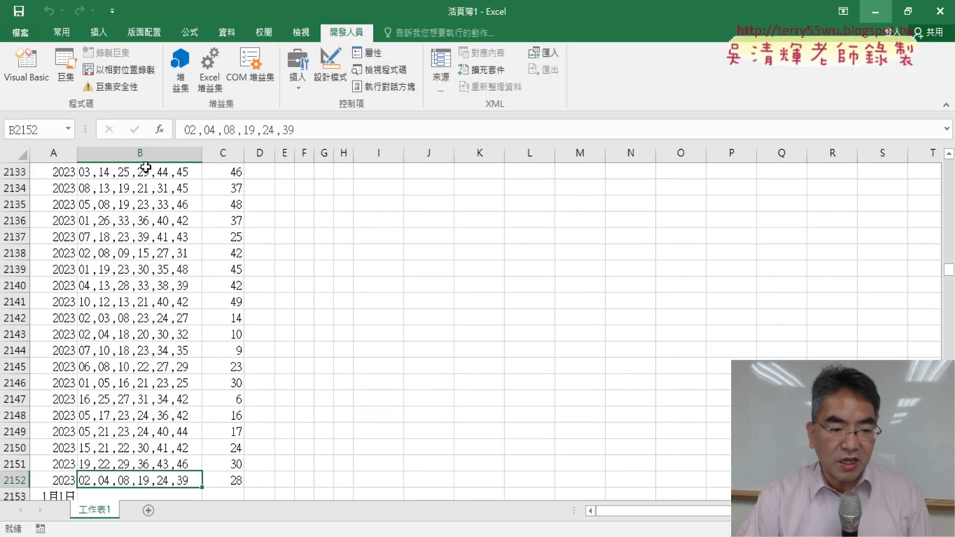
{"action": "key", "text": "Down"}
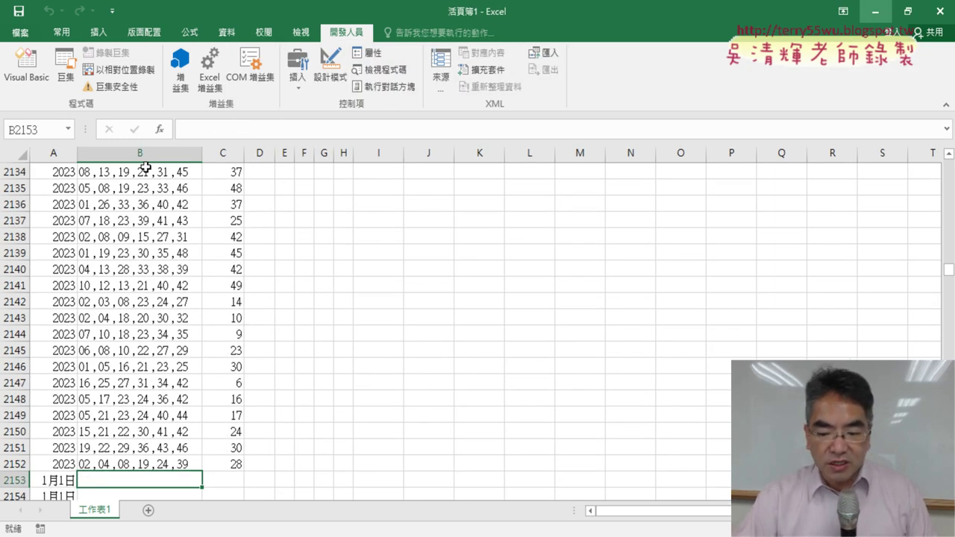
{"action": "key", "text": "Left"}
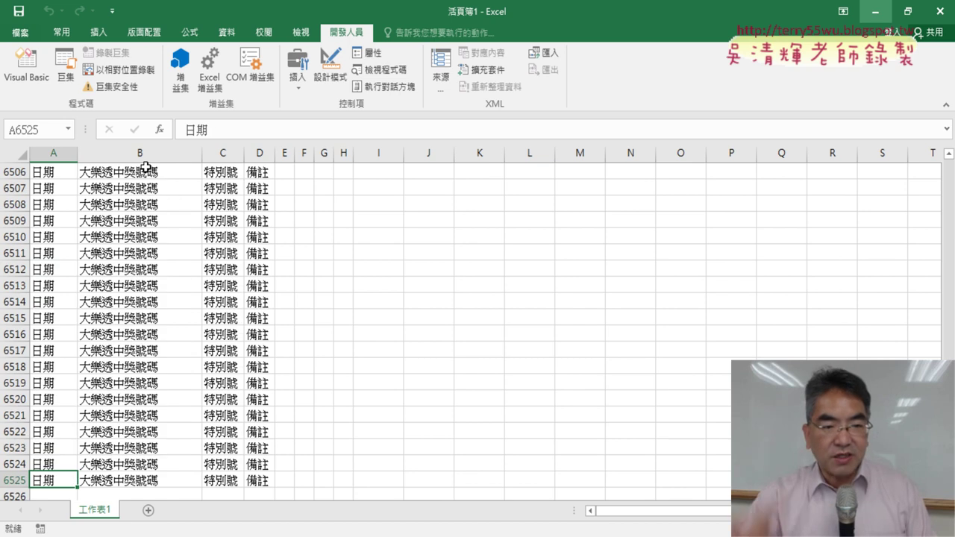
Point out the Rows(r1 & ":" & r2).Delete line, then step through r1, r2 and the delete.
{"action": "left_click", "coordinate": [26, 65]}
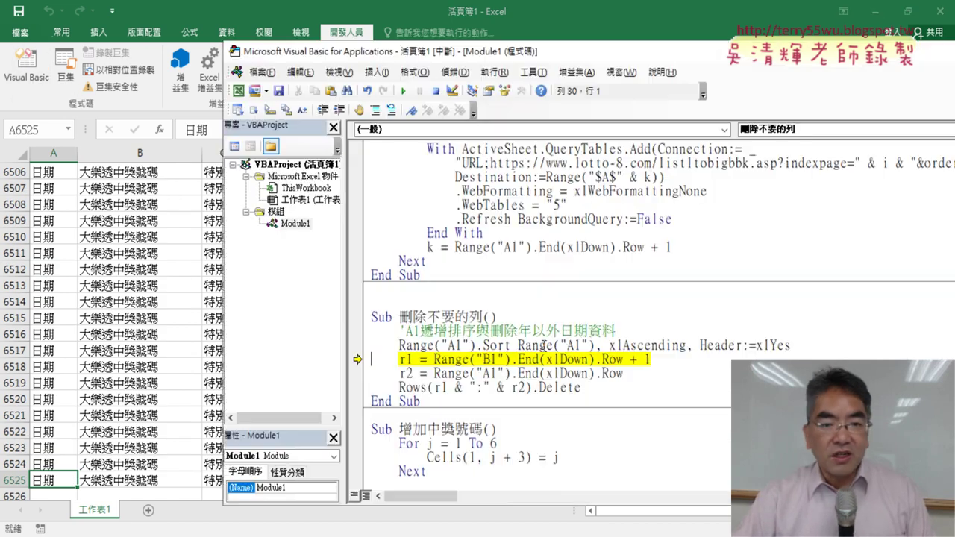
{"action": "scroll", "coordinate": [604, 325], "scroll_direction": "down", "scroll_amount": 1}
{"action": "mouse_move", "coordinate": [431, 303]}
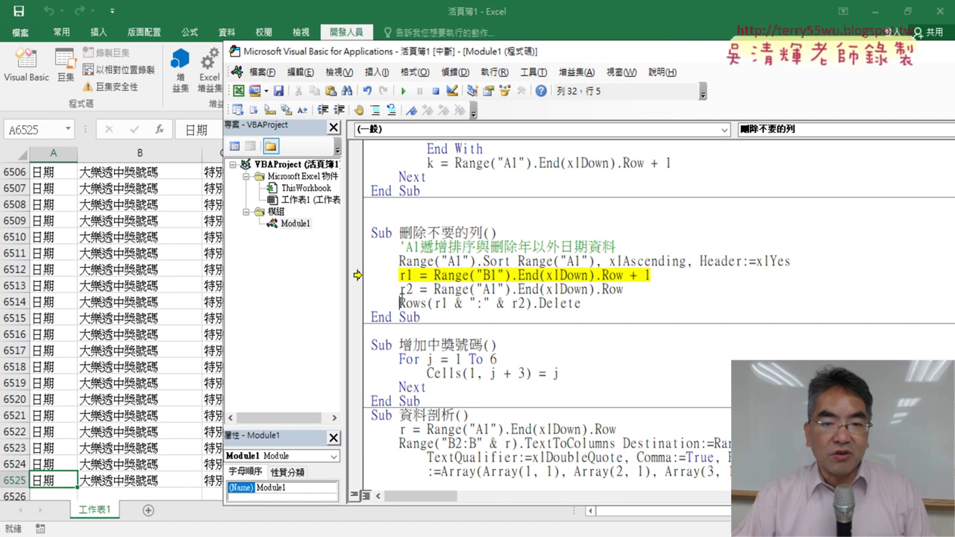
{"action": "left_click_drag", "start_coordinate": [400, 302], "coordinate": [433, 303]}
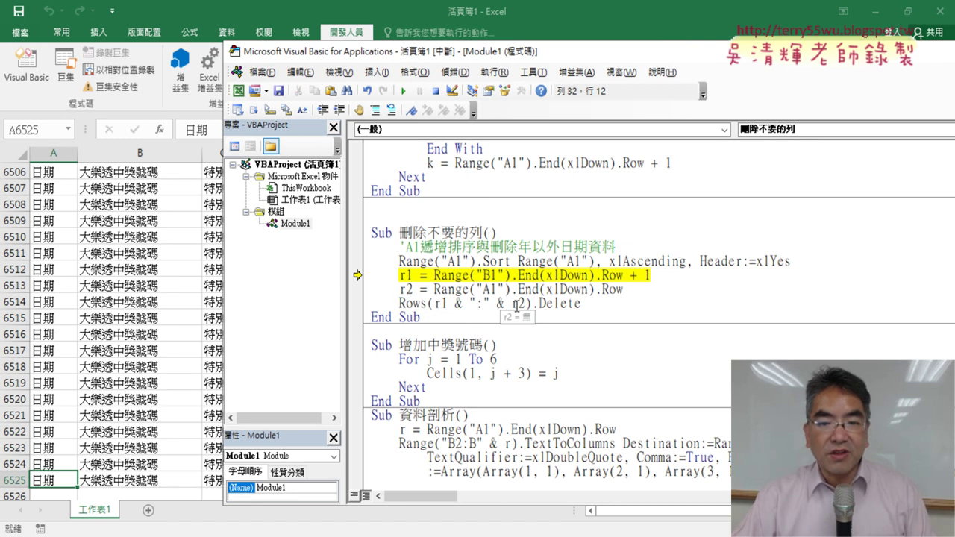
{"action": "left_click_drag", "start_coordinate": [582, 305], "coordinate": [399, 306]}
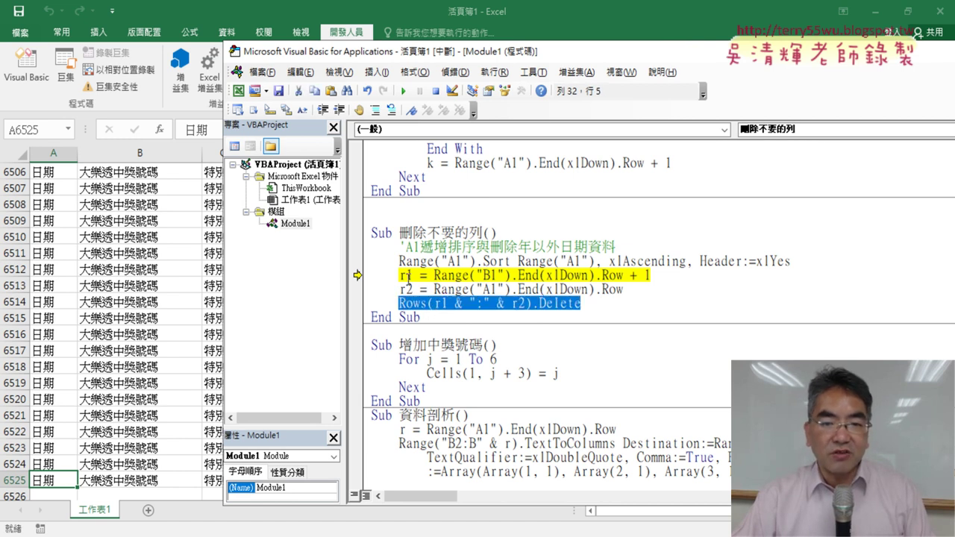
{"action": "left_click", "coordinate": [482, 276]}
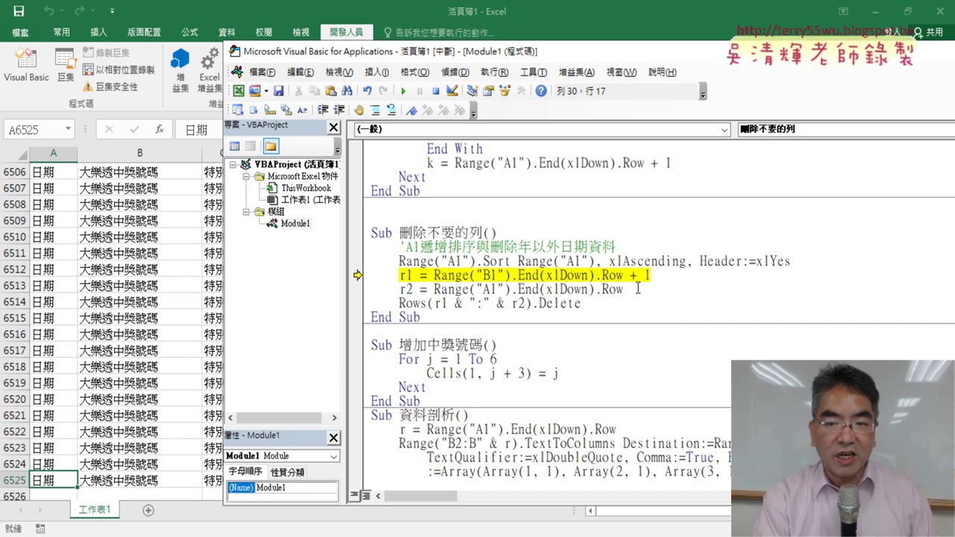
{"action": "key", "text": "F8"}
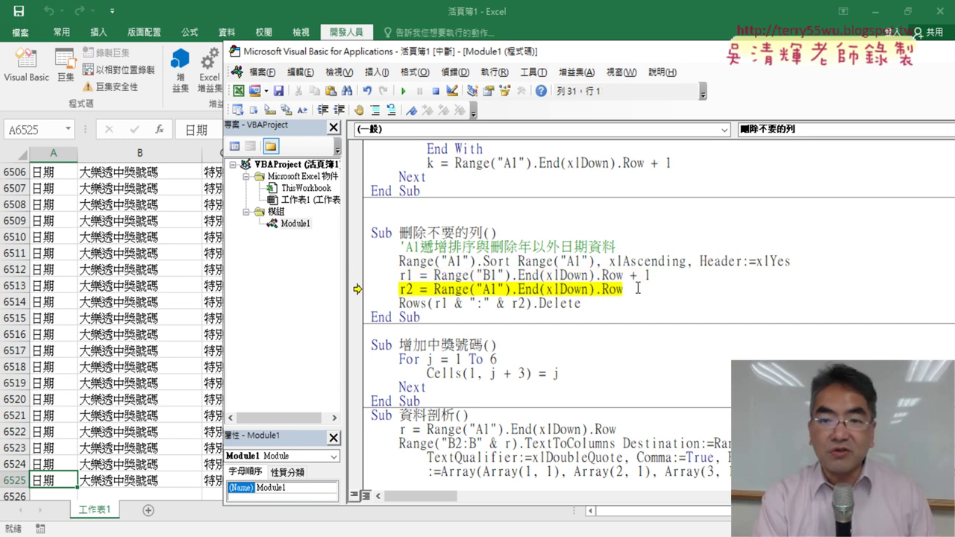
{"action": "key", "text": "F8"}
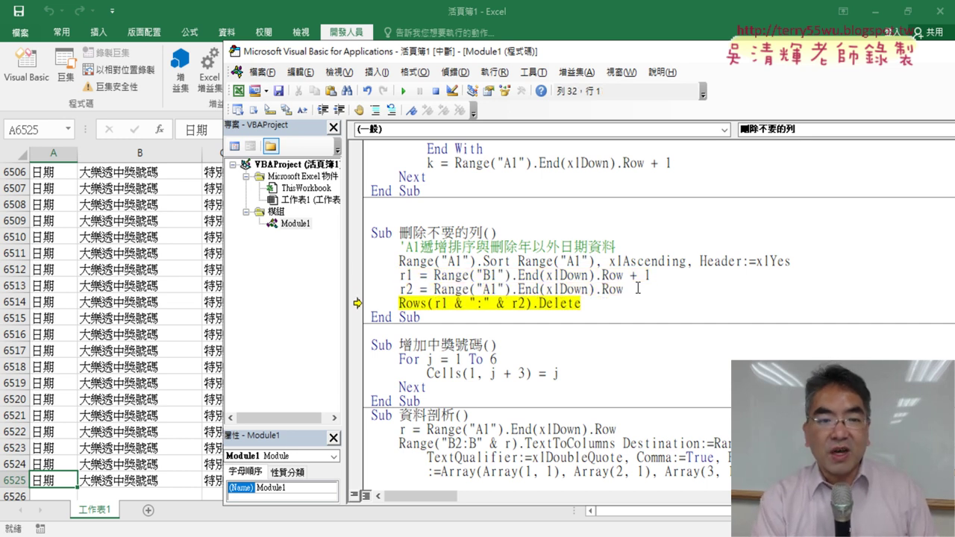
{"action": "key", "text": "F8"}
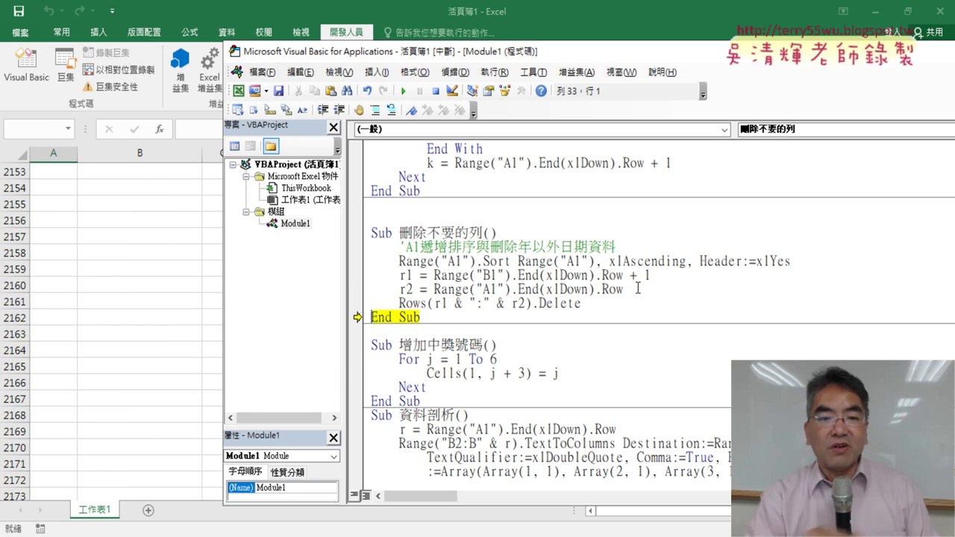
Return to the main macro and mark the empty header cells D1:I1 on the sheet.
{"action": "key", "text": "F8"}
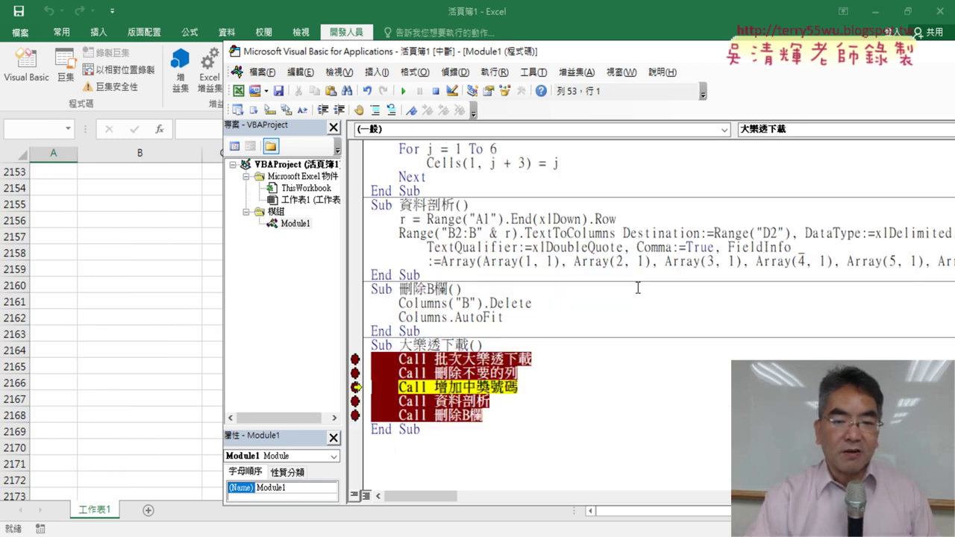
{"action": "left_click", "coordinate": [64, 269]}
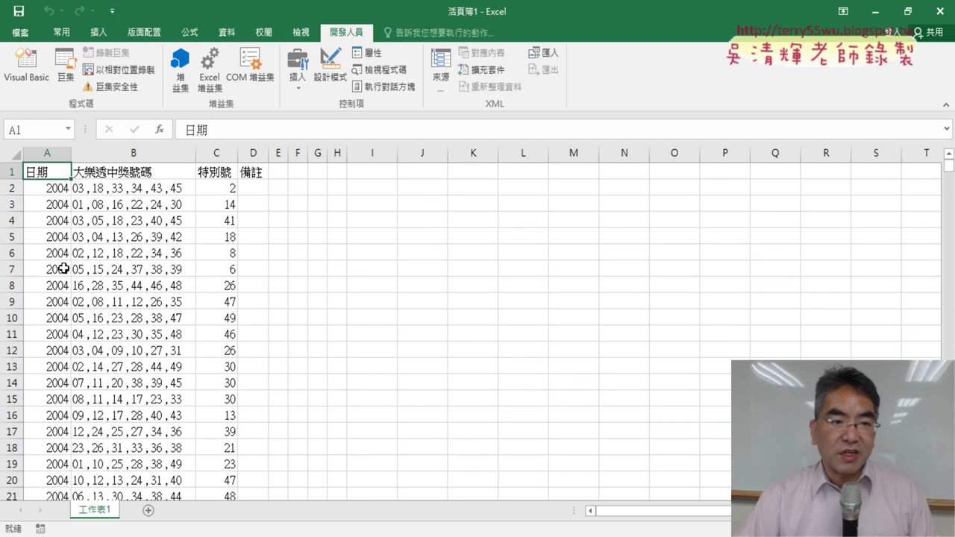
{"action": "left_click_drag", "start_coordinate": [259, 173], "coordinate": [433, 169]}
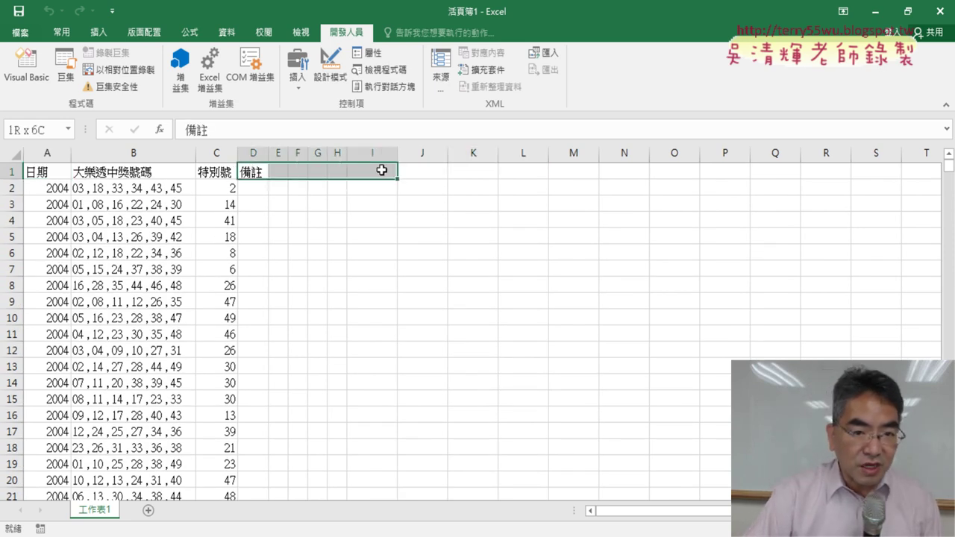
{"action": "left_click_drag", "start_coordinate": [434, 169], "coordinate": [381, 170]}
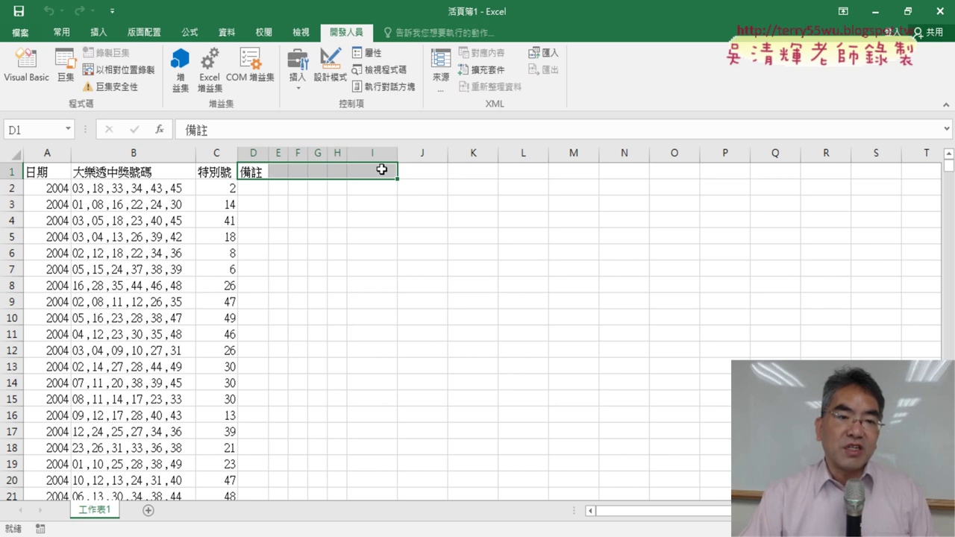
Step into 增加中獎號碼 to its For loop and shift the editor to reveal columns C–I.
{"action": "left_click", "coordinate": [27, 63]}
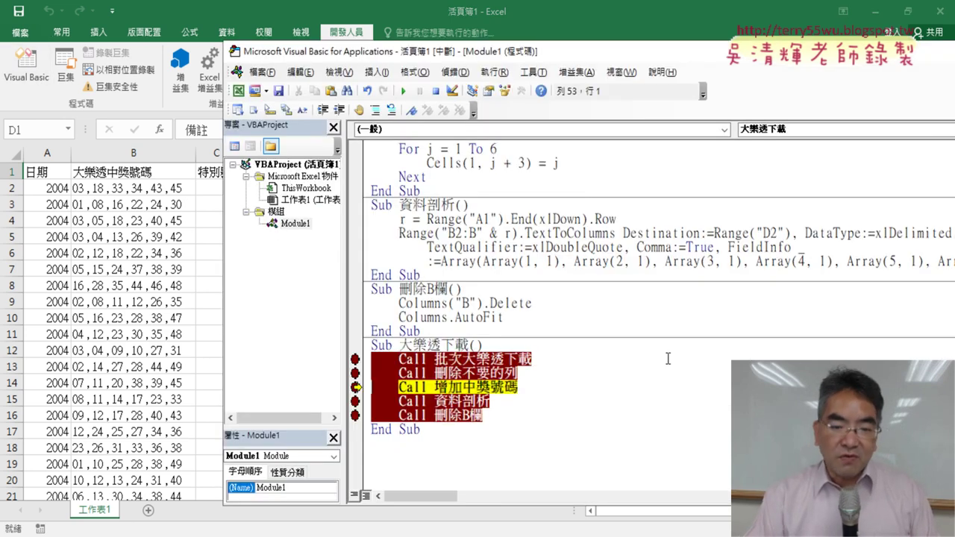
{"action": "key", "text": "F8"}
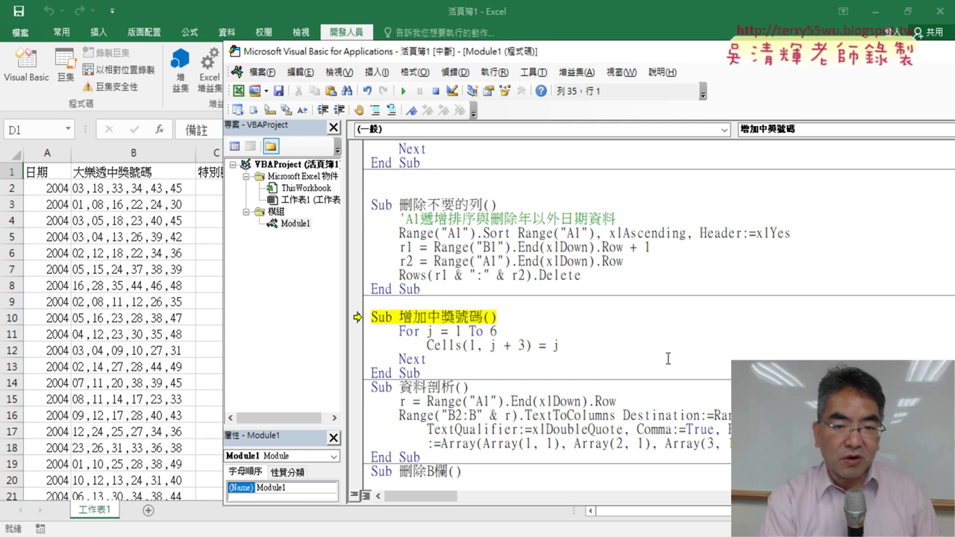
{"action": "key", "text": "F8"}
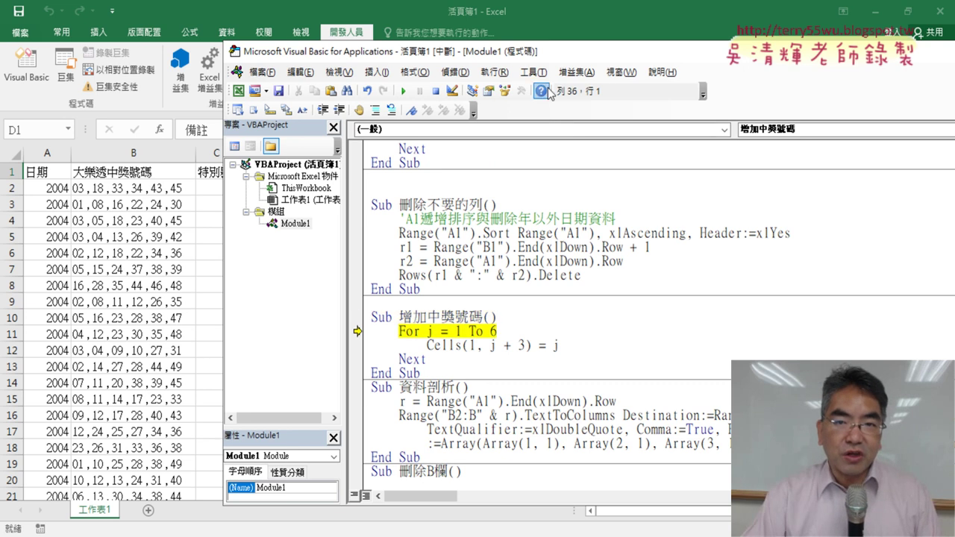
{"action": "left_click_drag", "start_coordinate": [548, 59], "coordinate": [727, 58]}
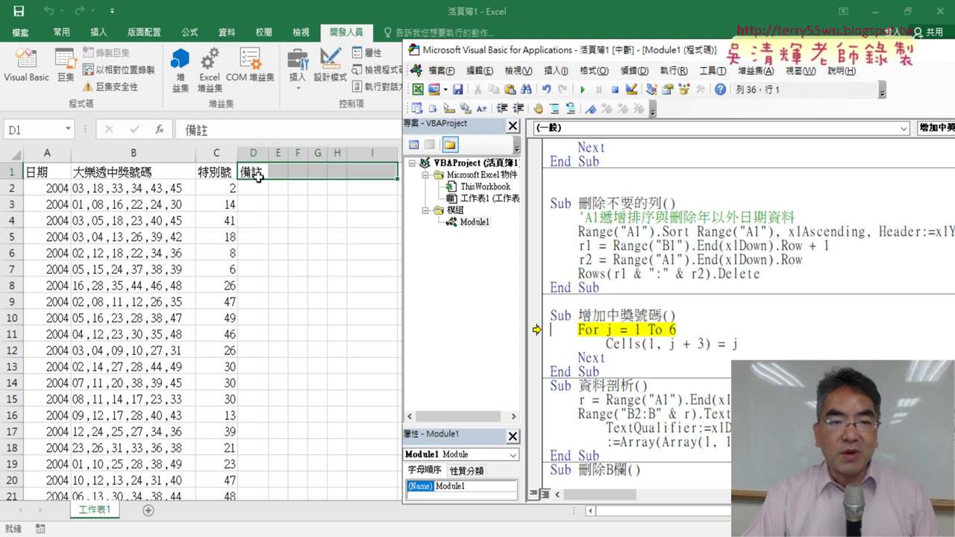
Step through the For j loop, writing 1 to 6 into D1:I1, and return to the caller.
{"action": "key", "text": "F8"}
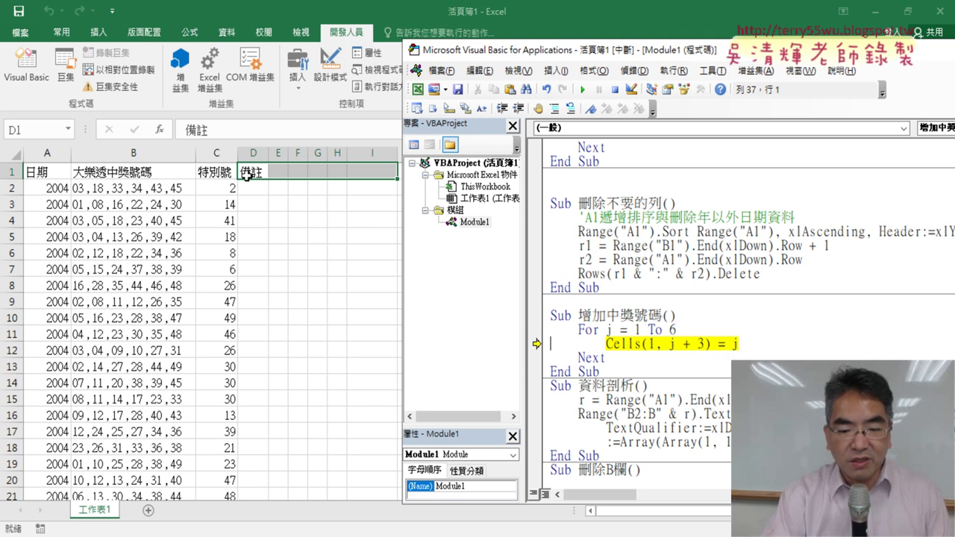
{"action": "key", "text": "F8"}
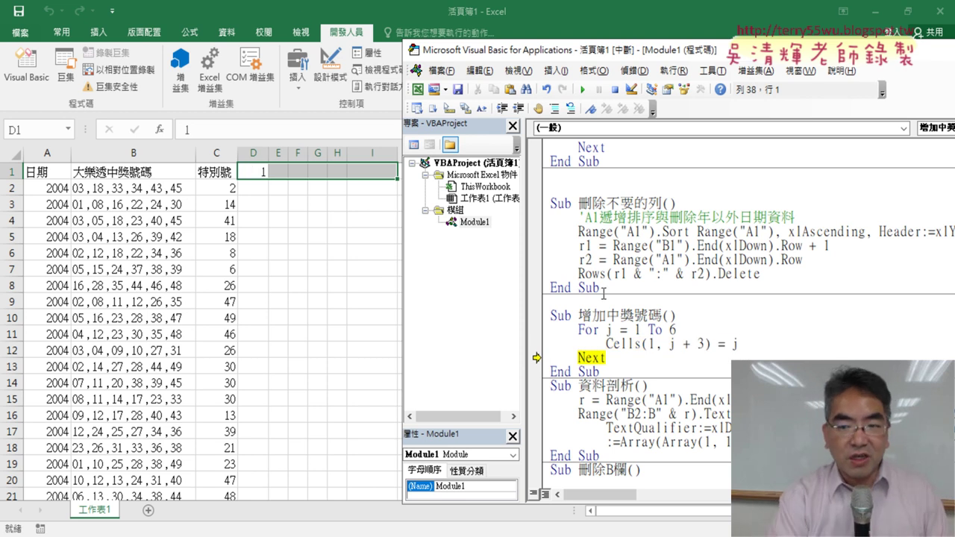
{"action": "key", "text": "F8"}
{"action": "key", "text": "F8"}
{"action": "key", "text": "F8"}
{"action": "key", "text": "F8"}
{"action": "key", "text": "F8"}
{"action": "key", "text": "F8"}
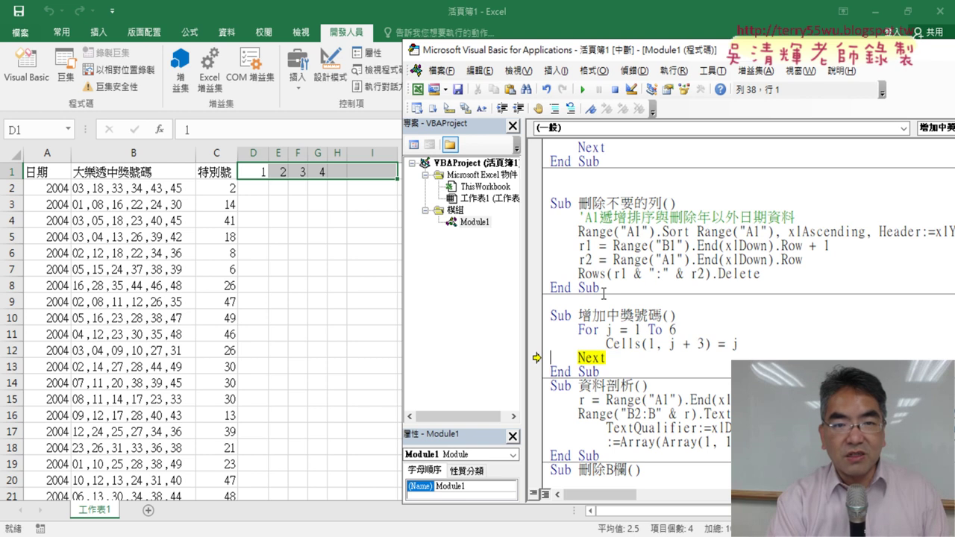
{"action": "key", "text": "F8"}
{"action": "key", "text": "F8"}
{"action": "key", "text": "F8"}
{"action": "key", "text": "F8"}
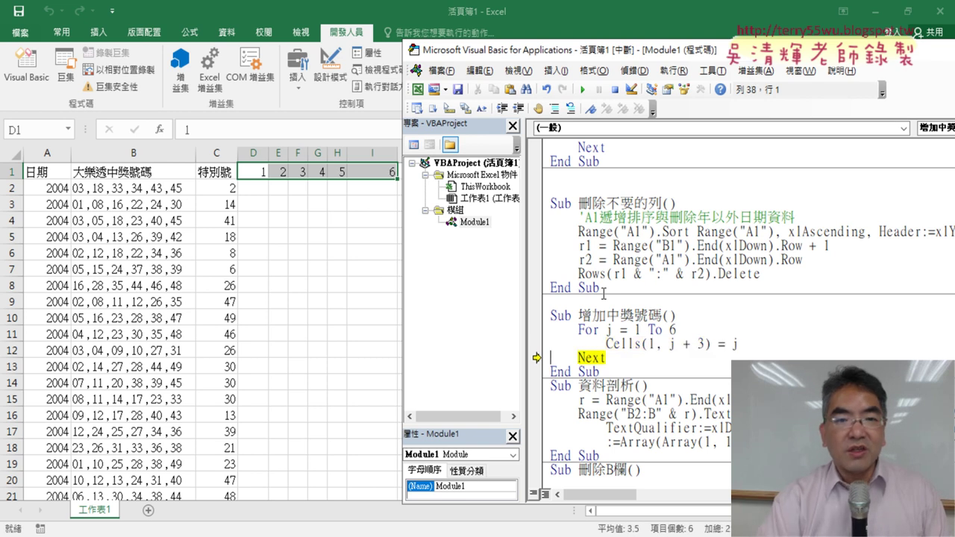
{"action": "key", "text": "F8"}
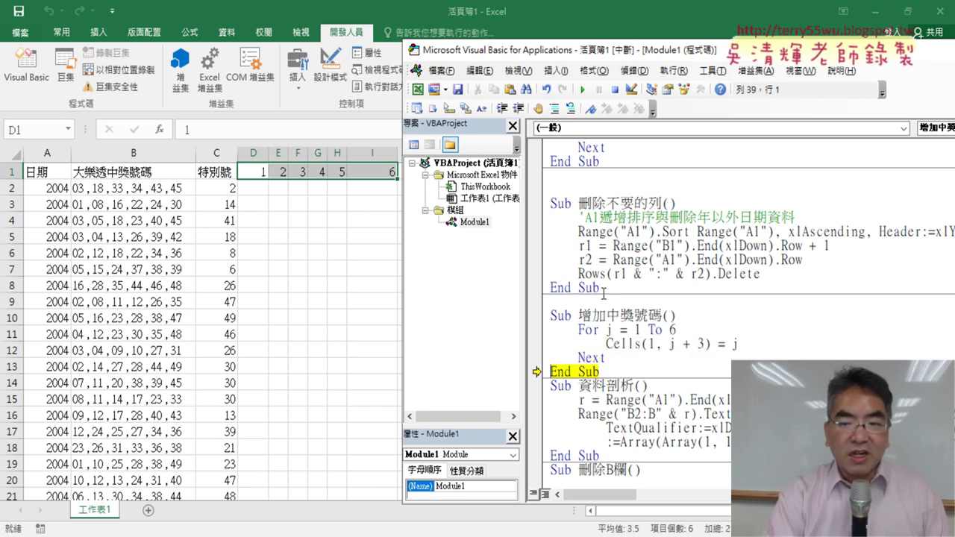
{"action": "key", "text": "F8"}
Step through 資料剖析, splitting the column B numbers into columns D to I.
{"action": "key", "text": "F8"}
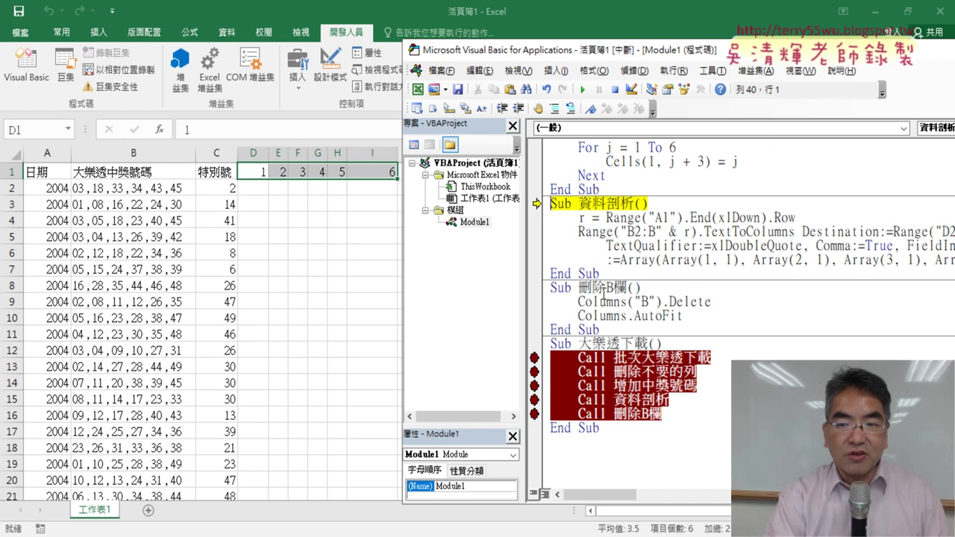
{"action": "key", "text": "F8"}
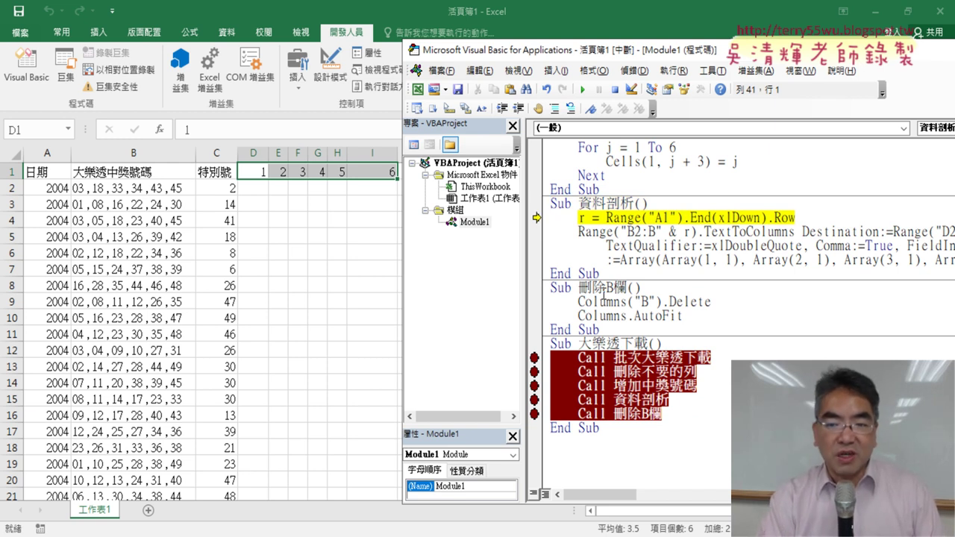
{"action": "key", "text": "F8"}
{"action": "key", "text": "F8"}
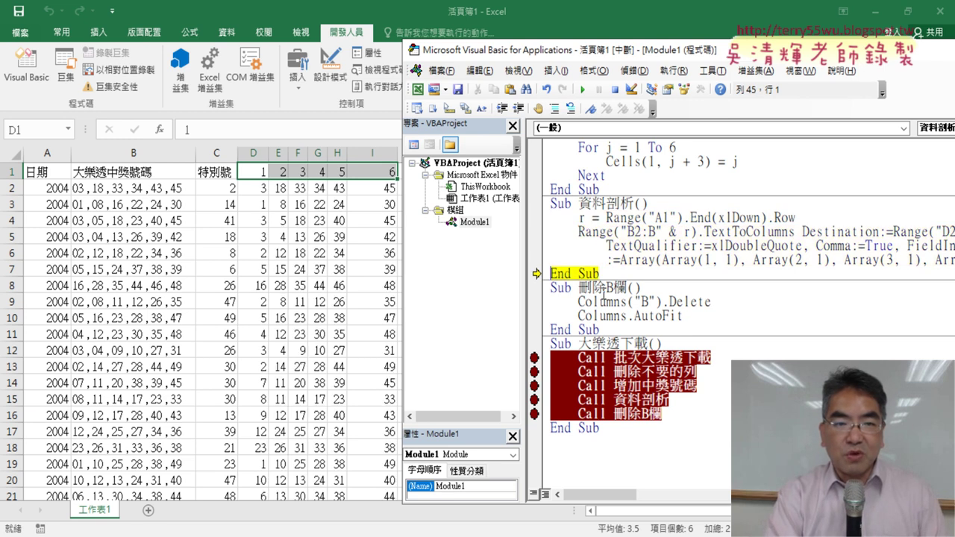
{"action": "key", "text": "F8"}
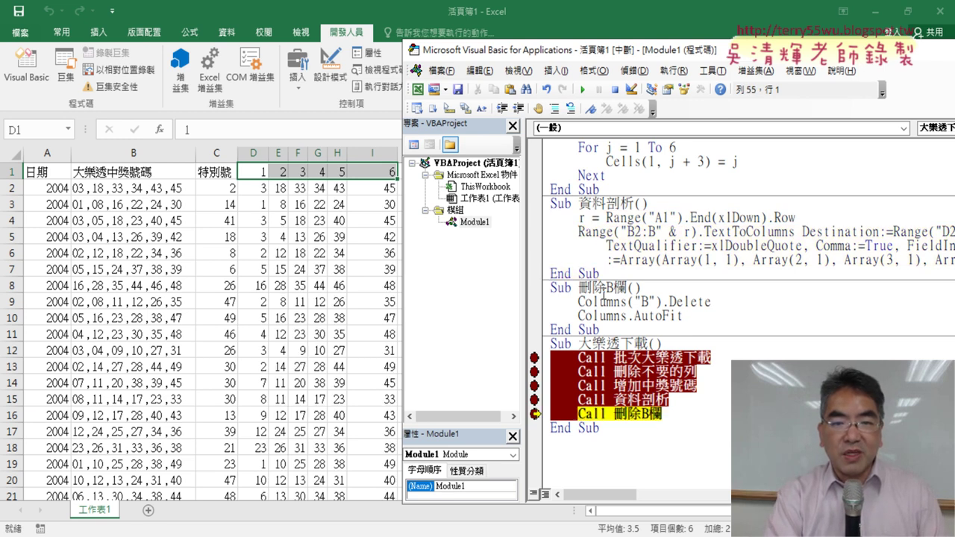
Step through 刪除B欄, deleting column B and autofitting columns, until the macro finishes.
{"action": "key", "text": "F8"}
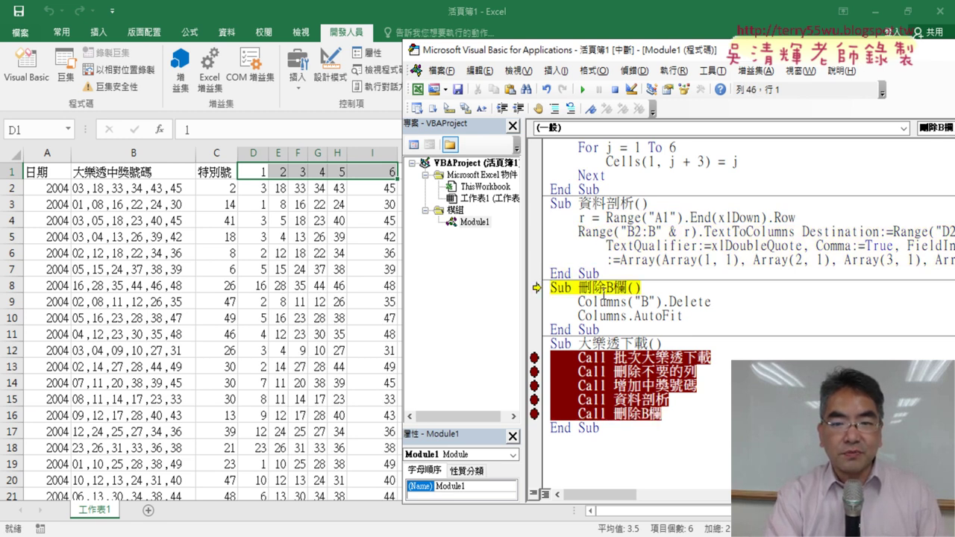
{"action": "key", "text": "F8"}
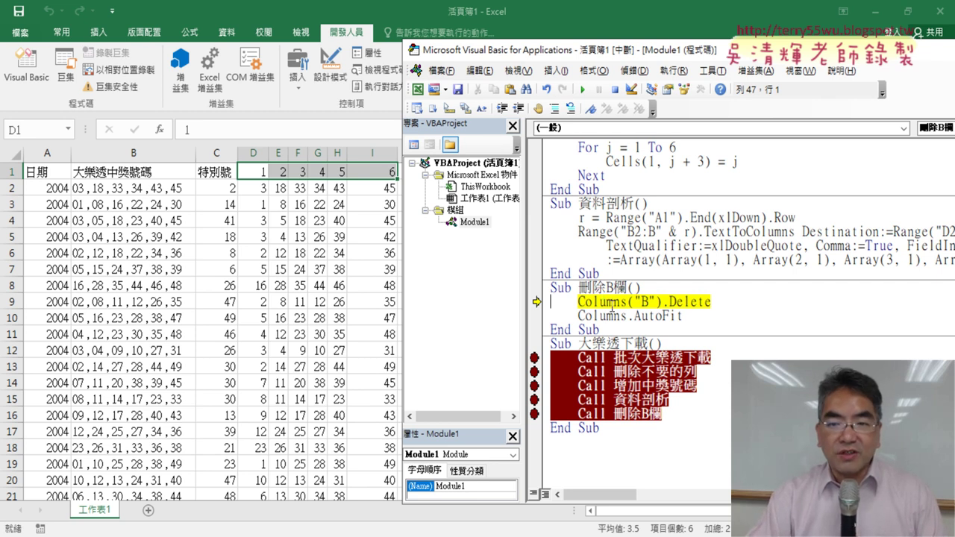
{"action": "left_click_drag", "start_coordinate": [723, 304], "coordinate": [579, 301]}
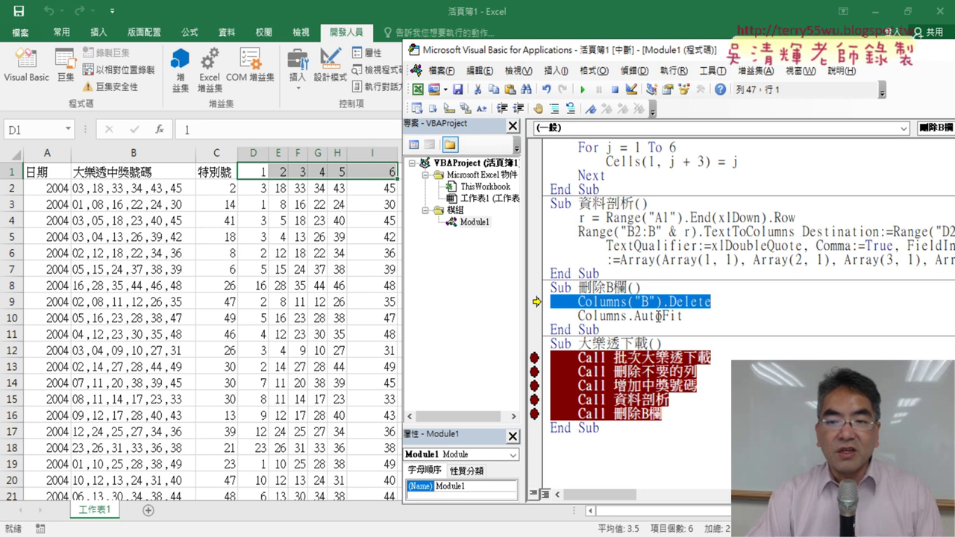
{"action": "left_click", "coordinate": [750, 303]}
{"action": "key", "text": "F8"}
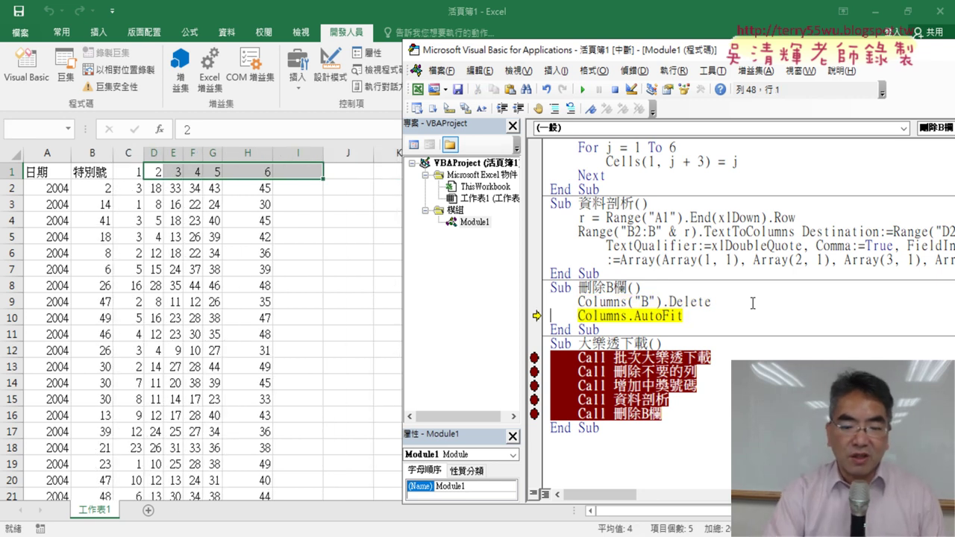
{"action": "key", "text": "F8"}
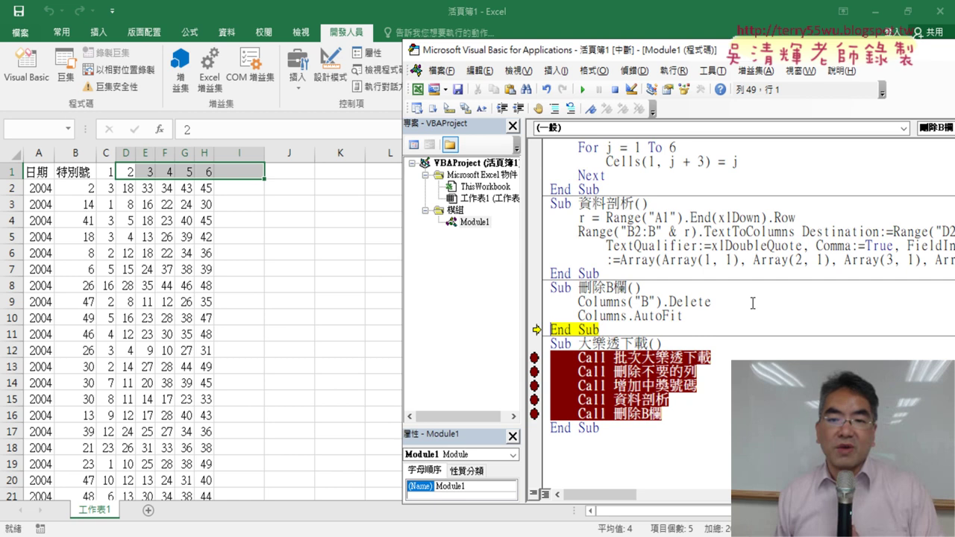
{"action": "key", "text": "F8"}
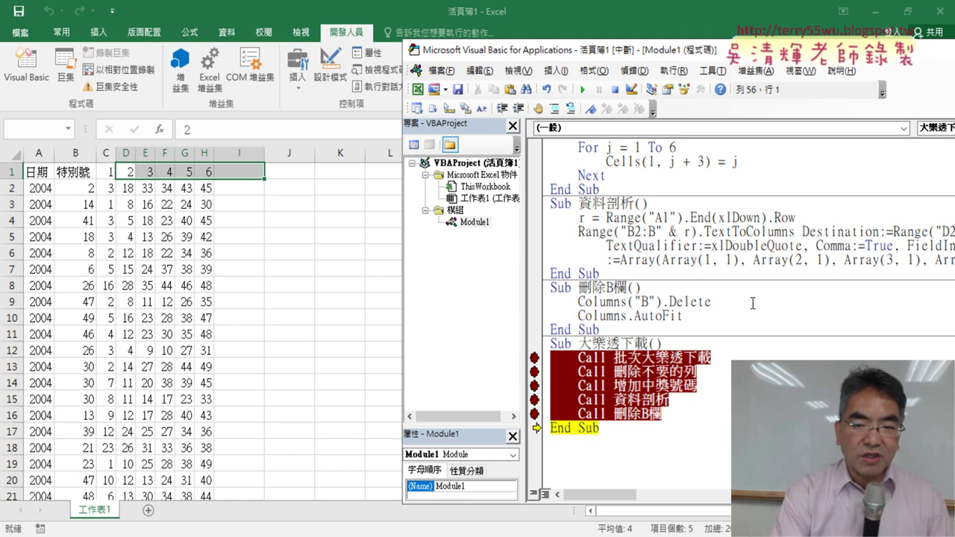
{"action": "key", "text": "F8"}
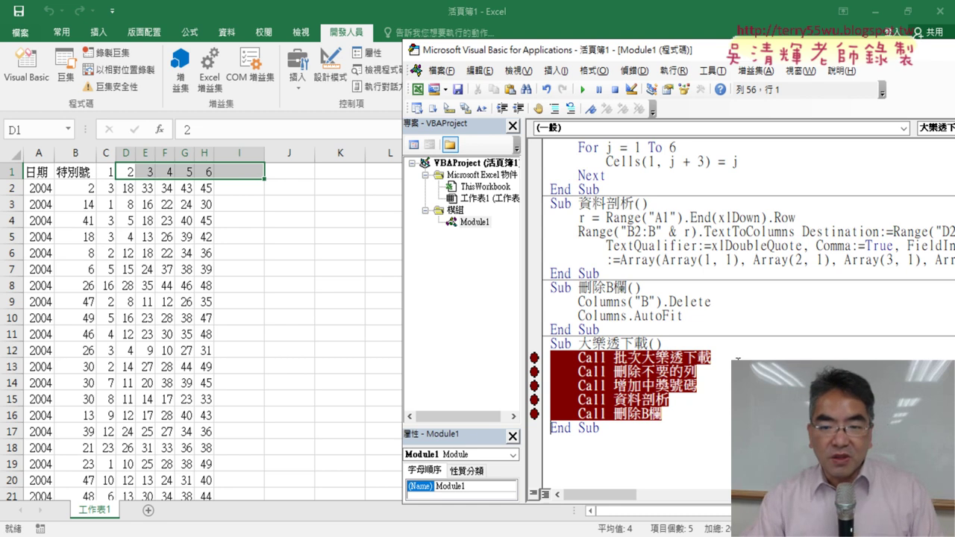
Clear the breakpoints on all five Call lines of 大樂透下載.
{"action": "left_click", "coordinate": [537, 414]}
{"action": "left_click", "coordinate": [537, 400]}
{"action": "left_click", "coordinate": [537, 386]}
{"action": "left_click", "coordinate": [537, 372]}
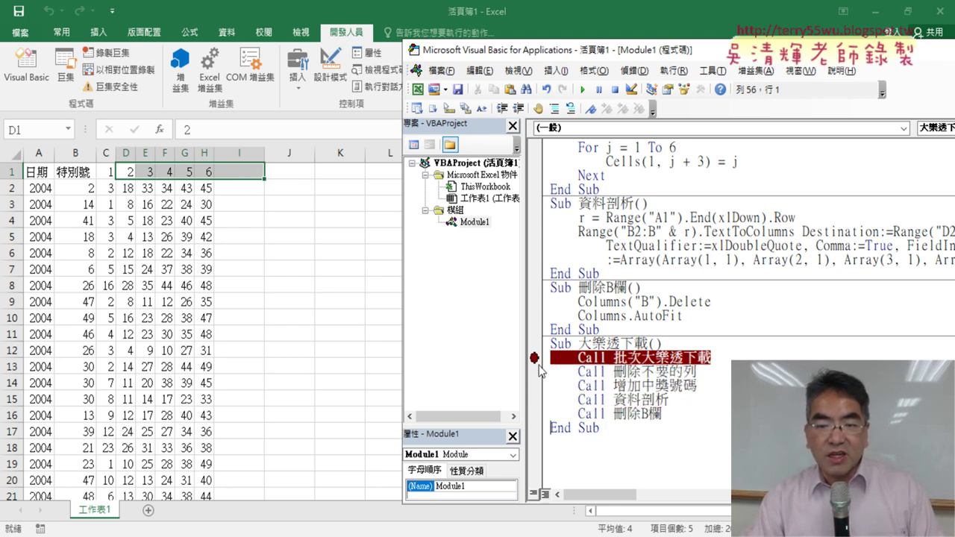
{"action": "left_click", "coordinate": [536, 358]}
Run the download procedure again to refetch the raw 2023 draw data.
{"action": "scroll", "coordinate": [588, 351], "scroll_direction": "up", "scroll_amount": 2}
{"action": "scroll", "coordinate": [588, 351], "scroll_direction": "up", "scroll_amount": 2}
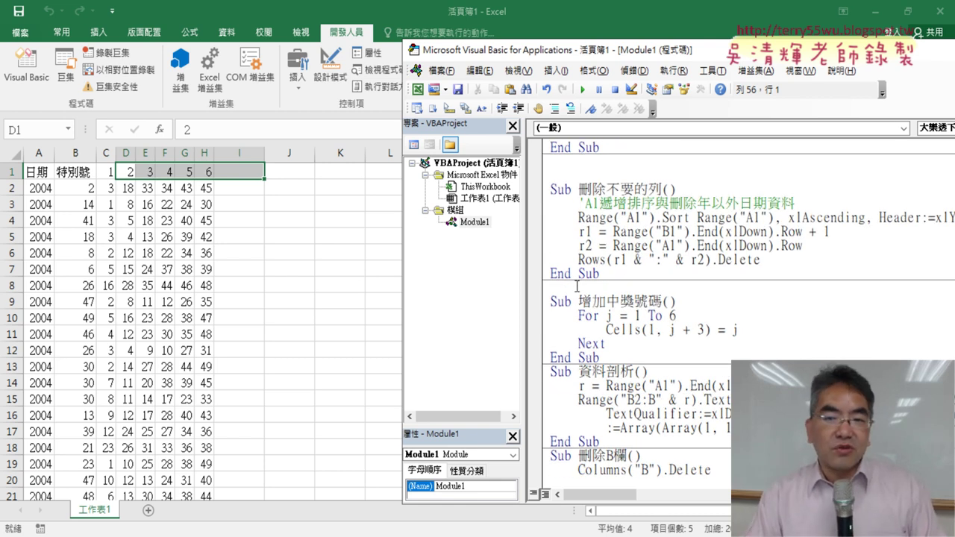
{"action": "scroll", "coordinate": [623, 253], "scroll_direction": "up", "scroll_amount": 2}
{"action": "scroll", "coordinate": [624, 254], "scroll_direction": "up", "scroll_amount": 1}
{"action": "left_click", "coordinate": [634, 217]}
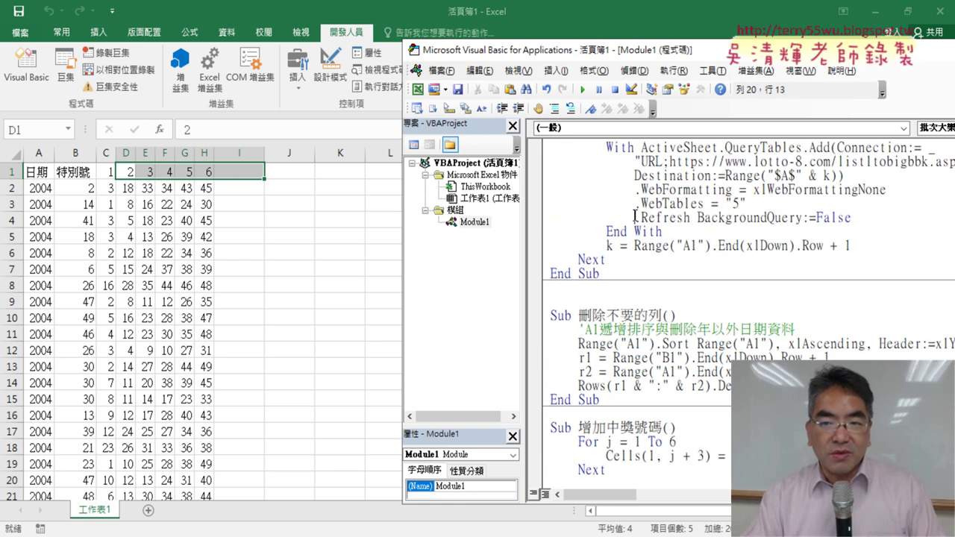
{"action": "left_click", "coordinate": [581, 88]}
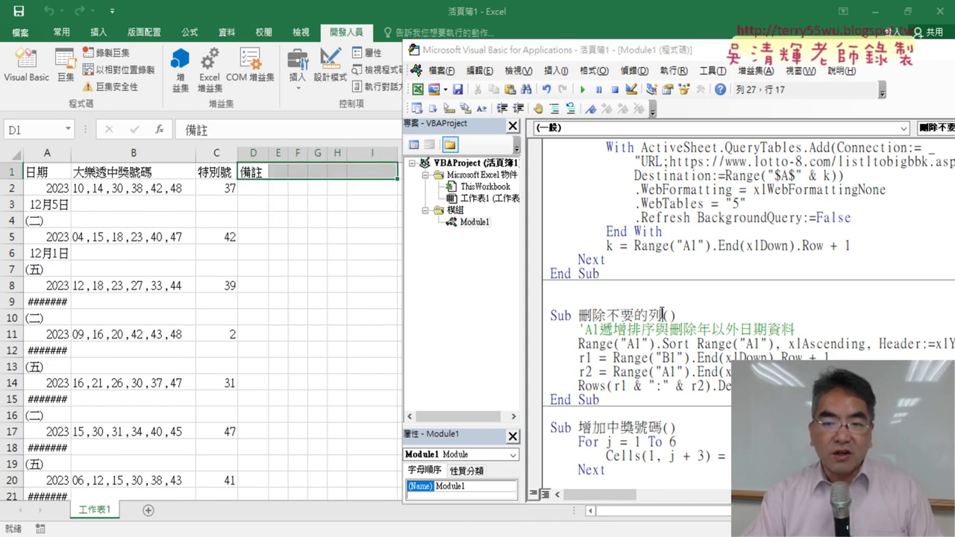
Delete the old code body of Sub 刪除不要的列.
{"action": "left_click_drag", "start_coordinate": [662, 315], "coordinate": [674, 399]}
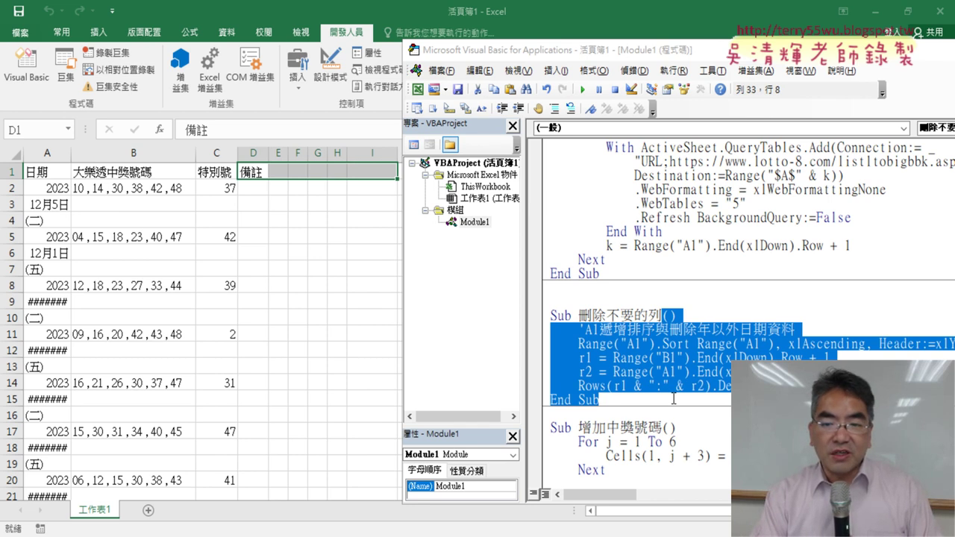
{"action": "key", "text": "Delete"}
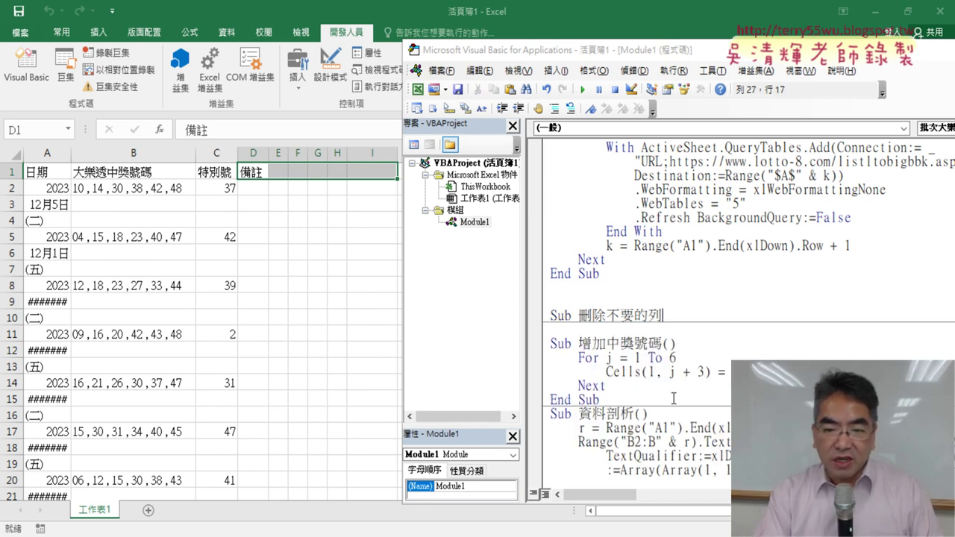
{"action": "scroll", "coordinate": [673, 399], "scroll_direction": "down", "scroll_amount": 3}
{"action": "scroll", "coordinate": [674, 399], "scroll_direction": "down", "scroll_amount": 1}
{"action": "scroll", "coordinate": [596, 298], "scroll_direction": "up", "scroll_amount": 2}
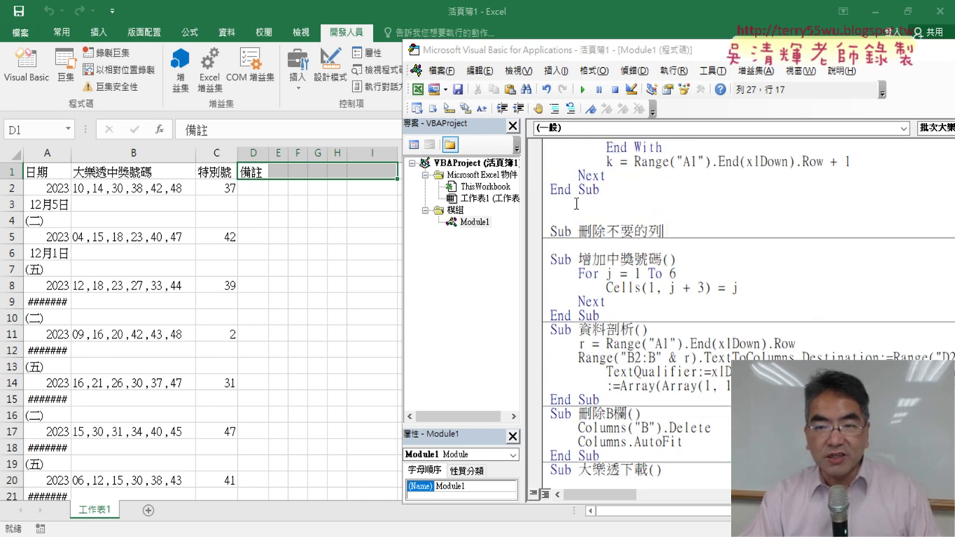
Rebuild 刪除不要的列 as an empty Sub with () and End Sub and an indented blank line.
{"action": "left_click_drag", "start_coordinate": [578, 231], "coordinate": [660, 230]}
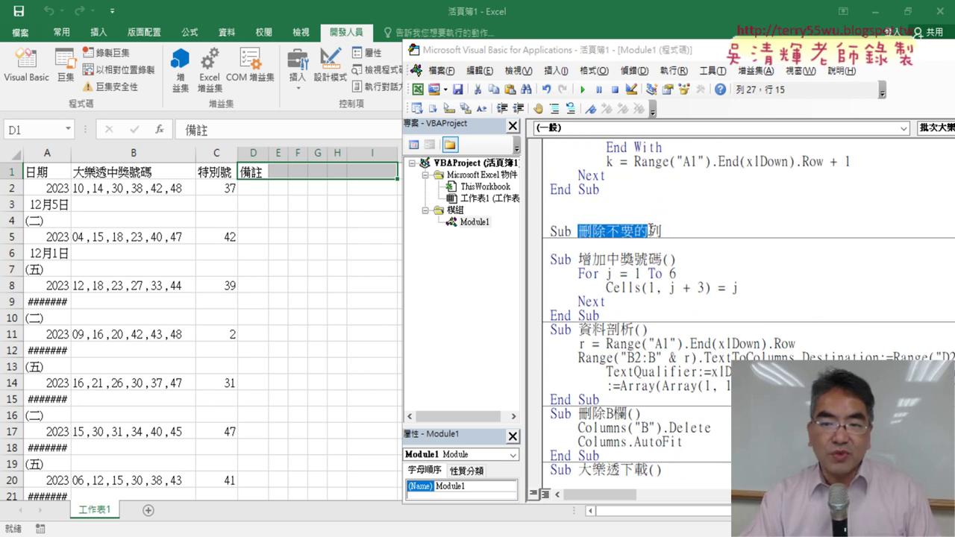
{"action": "left_click", "coordinate": [661, 231]}
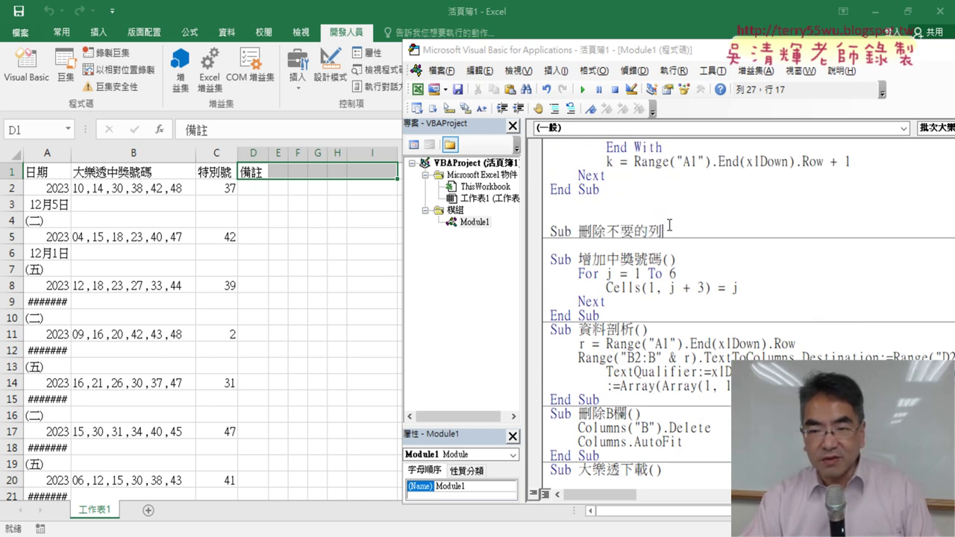
{"action": "key", "text": "Return"}
{"action": "key", "text": "Tab"}
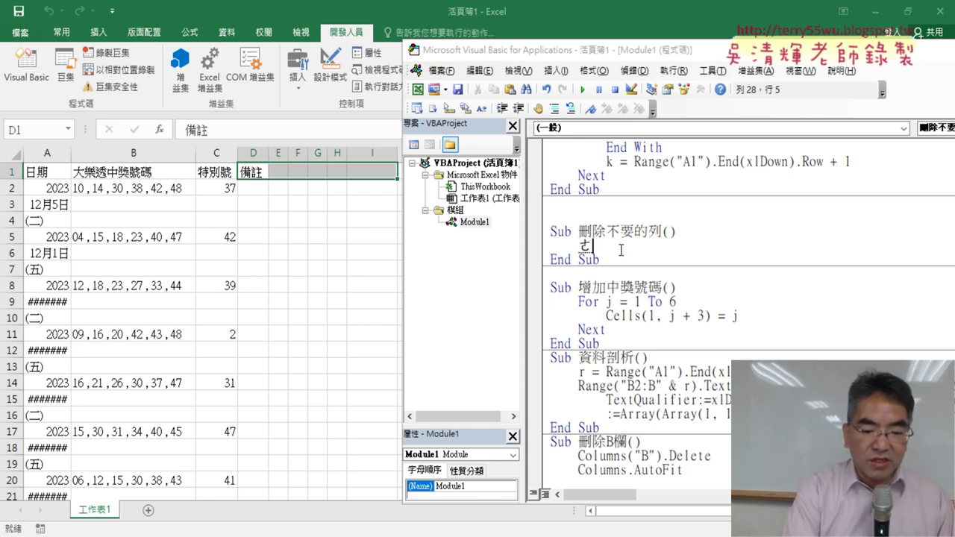
Type range("A1").sort as the first line, accepting Sort from IntelliSense.
{"action": "type", "text": "ra"}
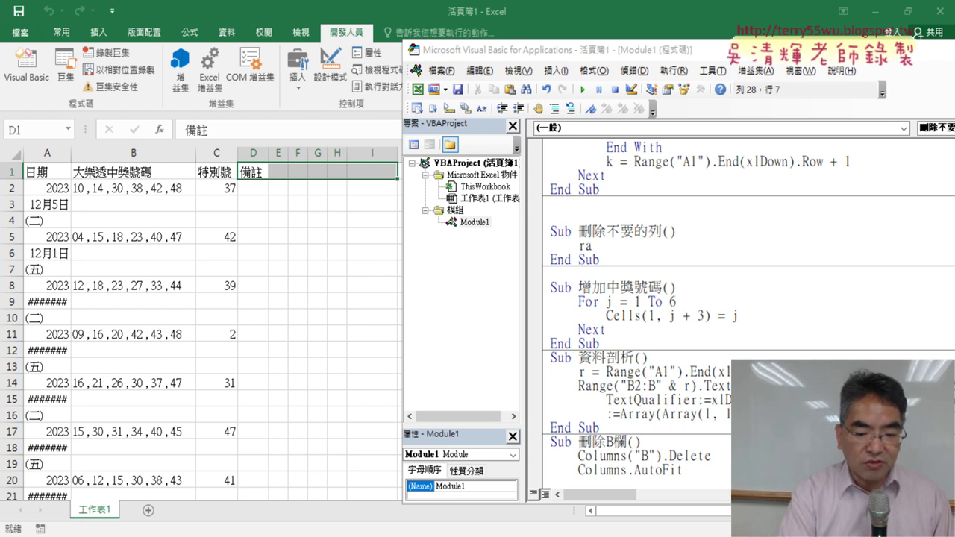
{"action": "type", "text": "nge"}
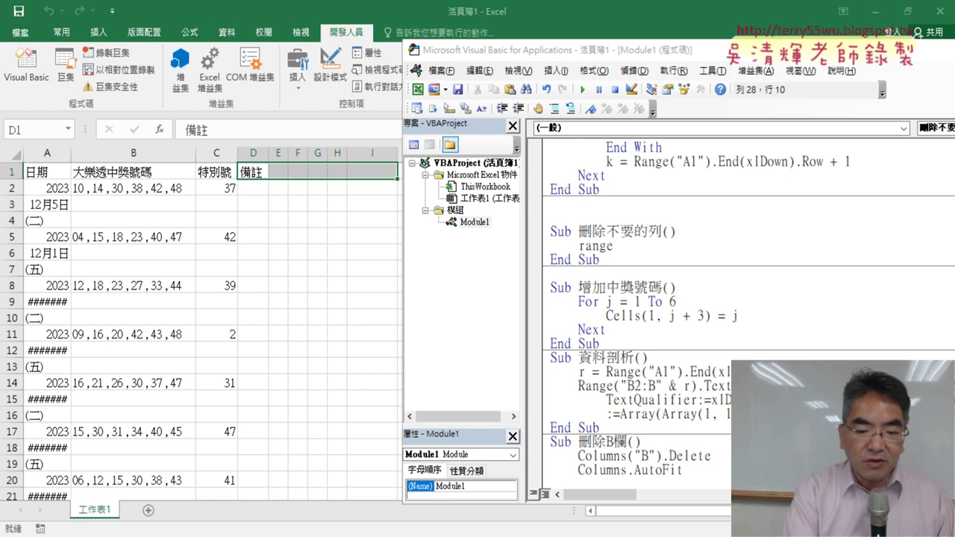
{"action": "type", "text": "(\""}
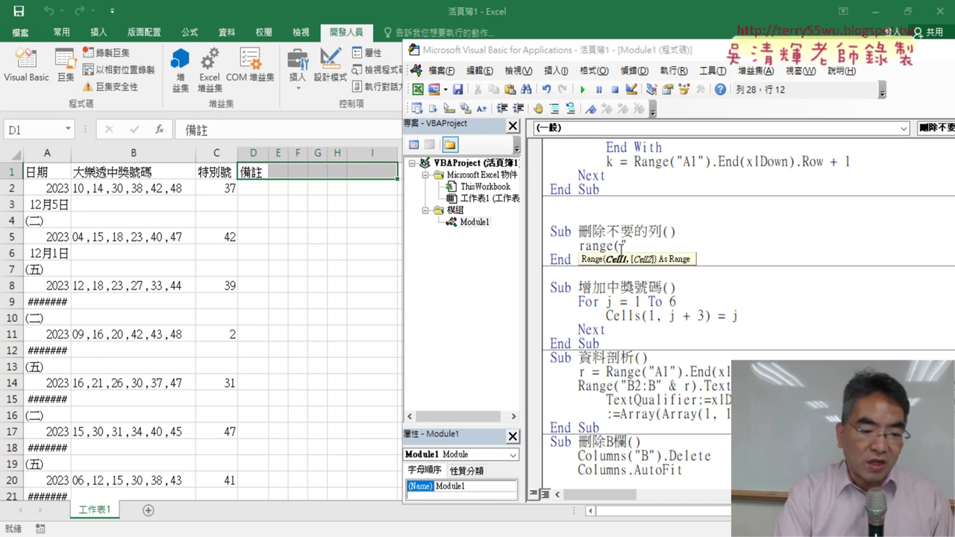
{"action": "type", "text": "A"}
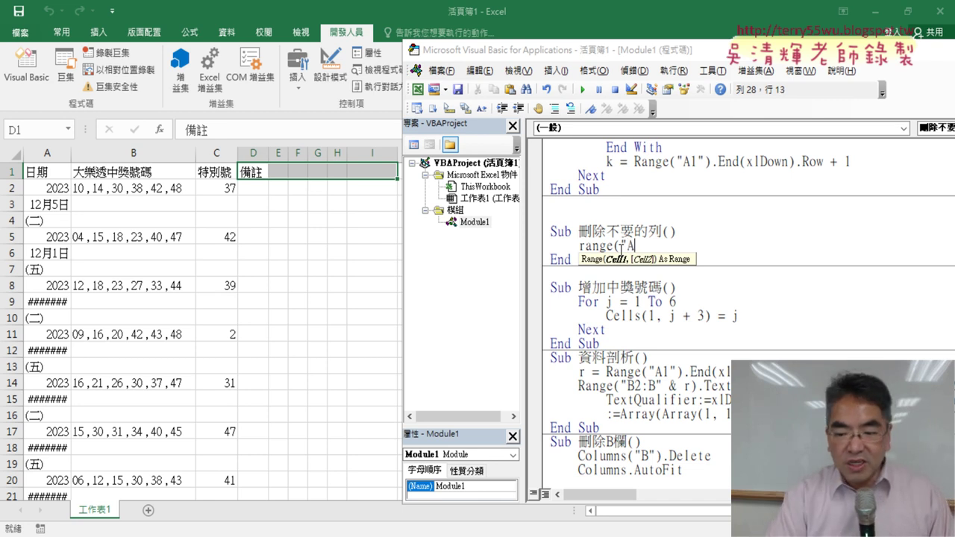
{"action": "type", "text": "1\")"}
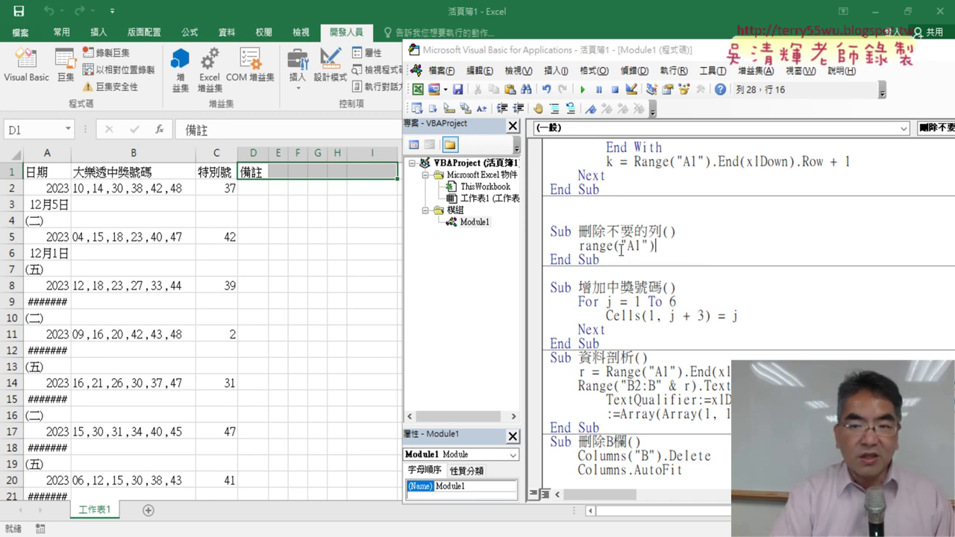
{"action": "type", "text": "."}
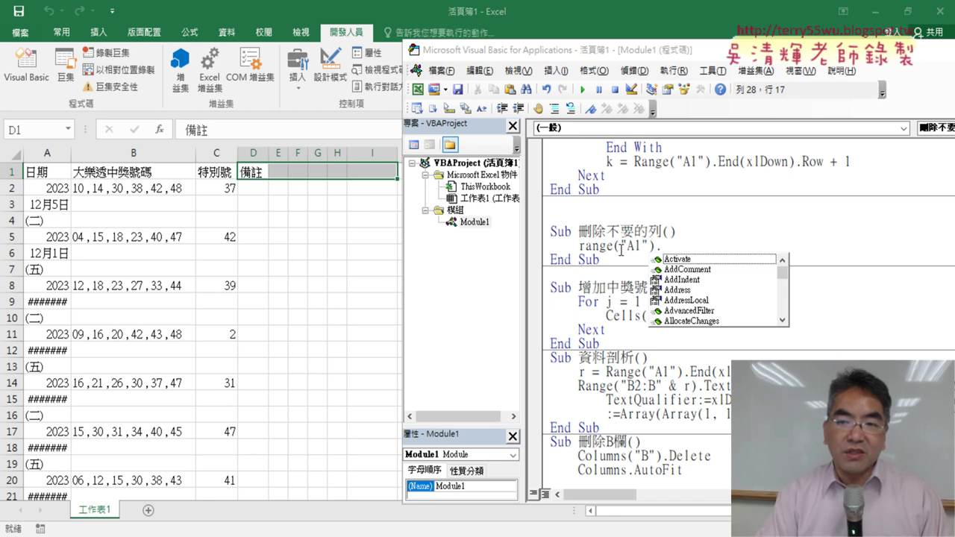
{"action": "type", "text": "s"}
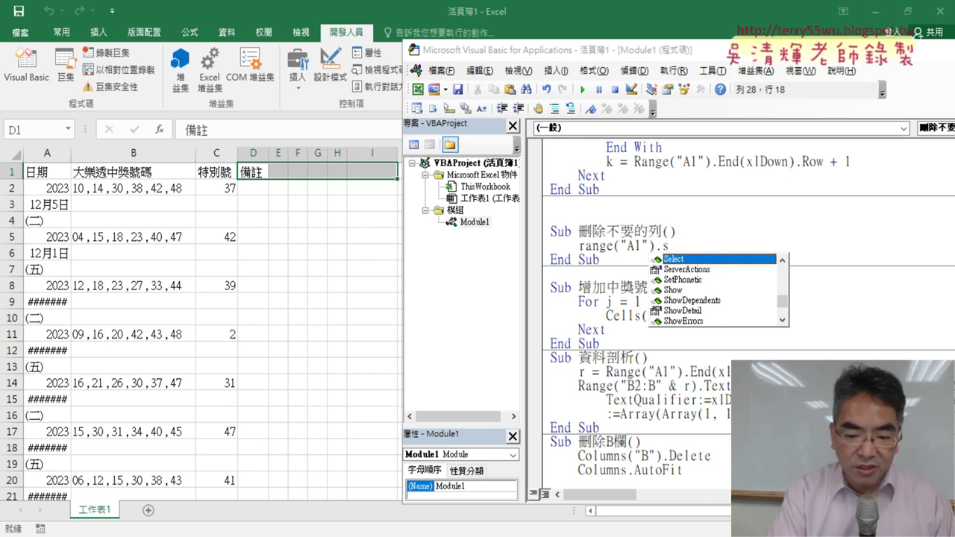
{"action": "type", "text": "ort"}
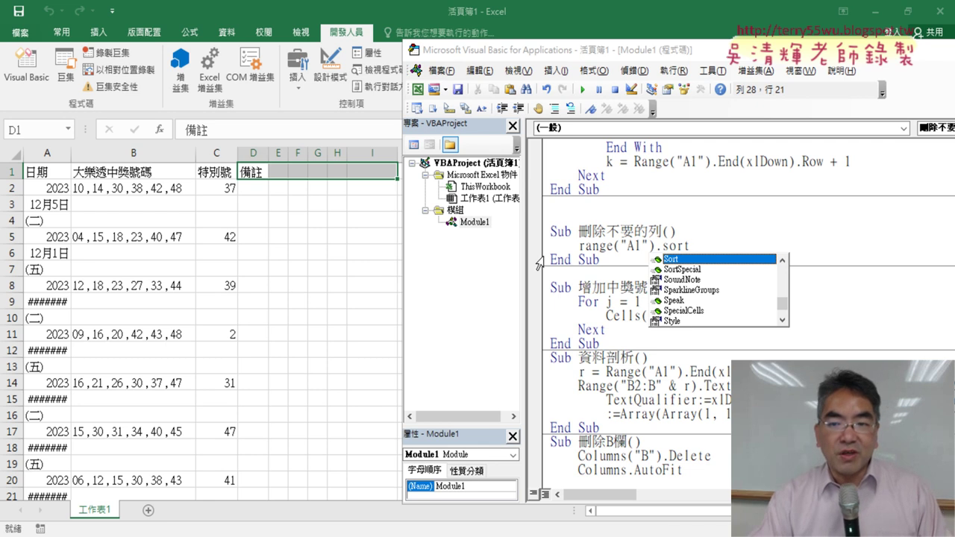
{"action": "key", "text": "Tab"}
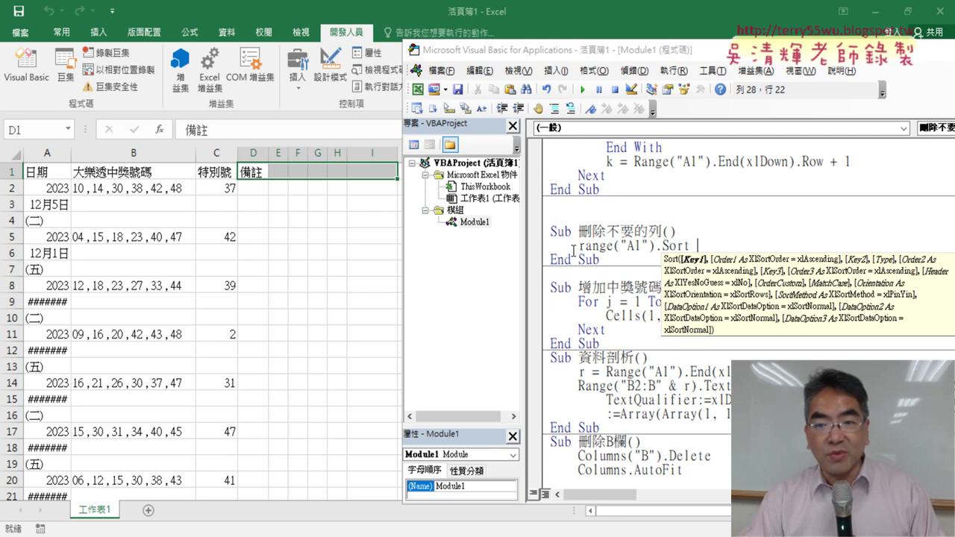
Give the Sort statement range("A1") as key and xlAscending order, followed by a trailing comma.
{"action": "left_click_drag", "start_coordinate": [581, 245], "coordinate": [709, 247]}
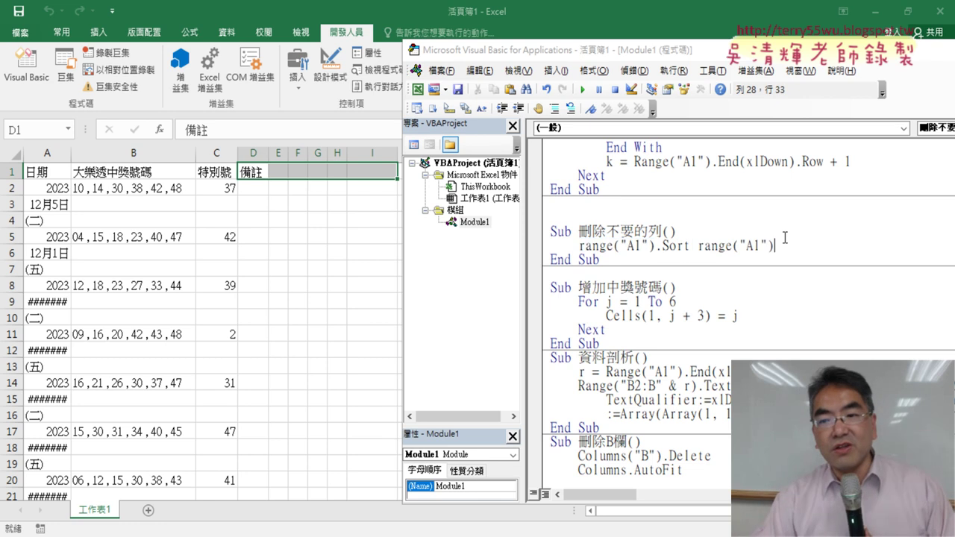
{"action": "type", "text": ","}
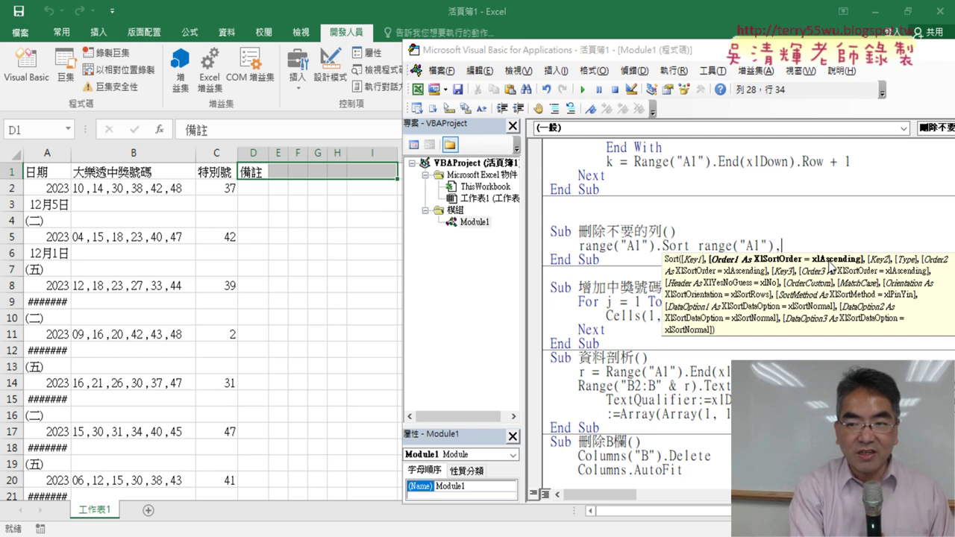
{"action": "type", "text": "x"}
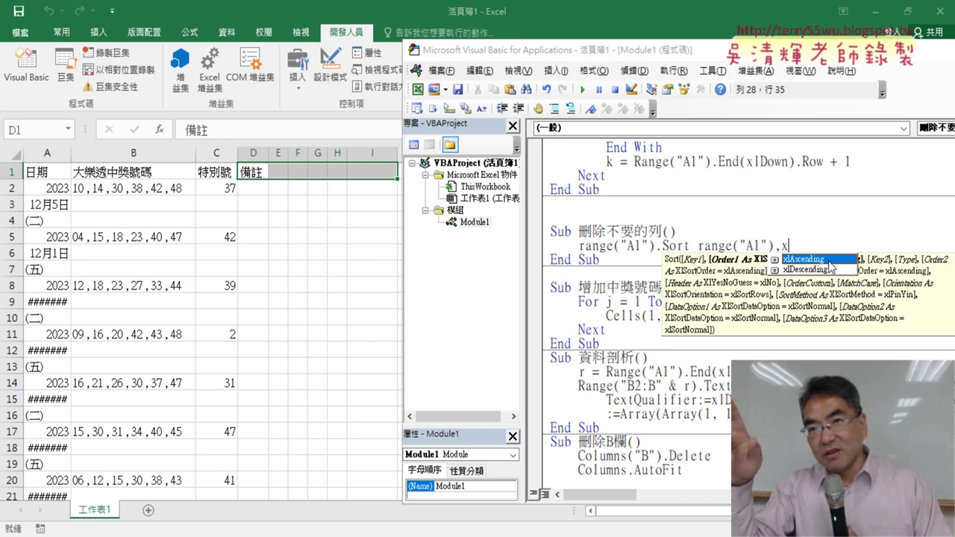
{"action": "key", "text": "Down"}
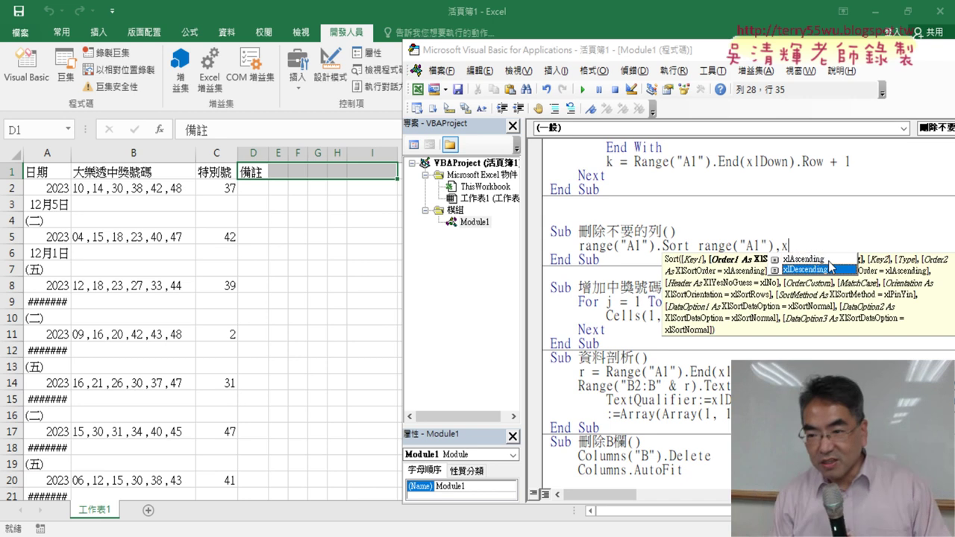
{"action": "key", "text": "Up"}
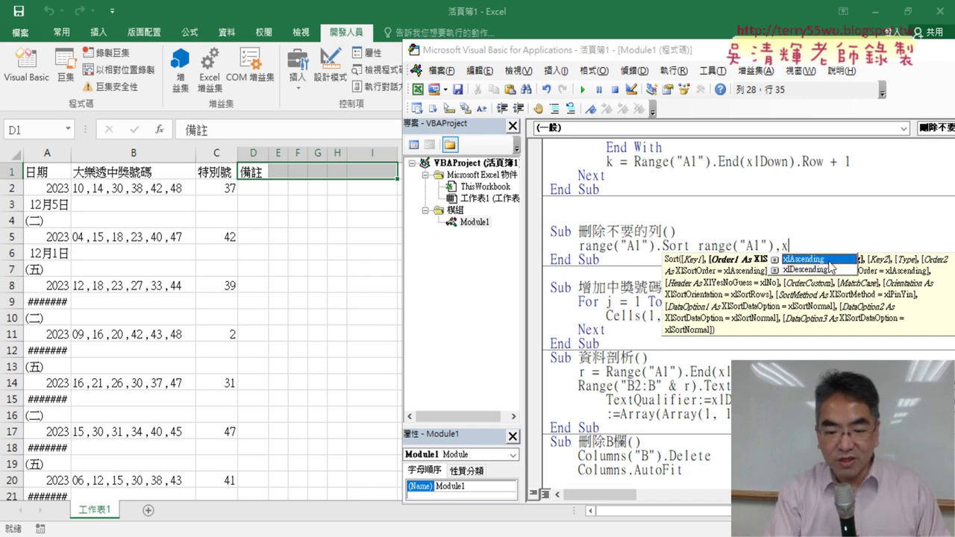
{"action": "key", "text": "Tab"}
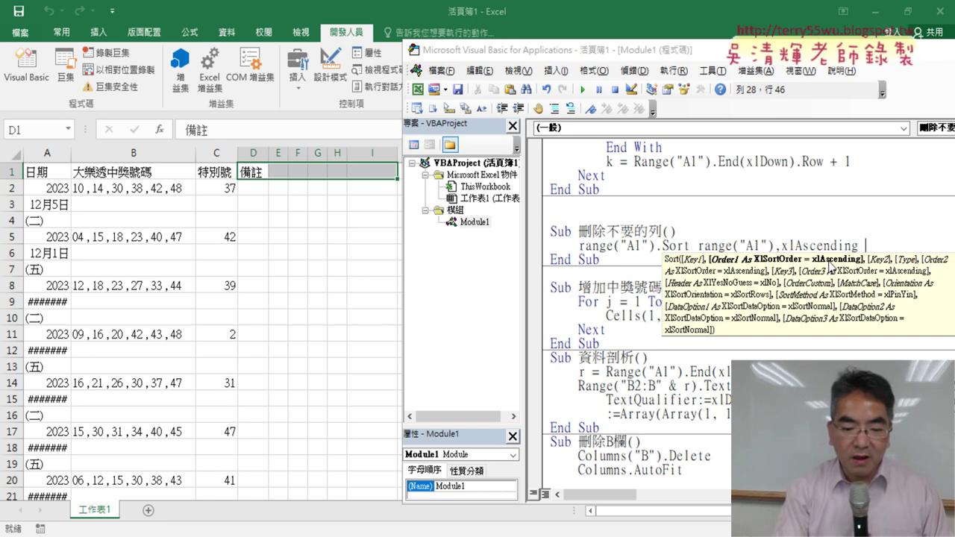
{"action": "type", "text": ","}
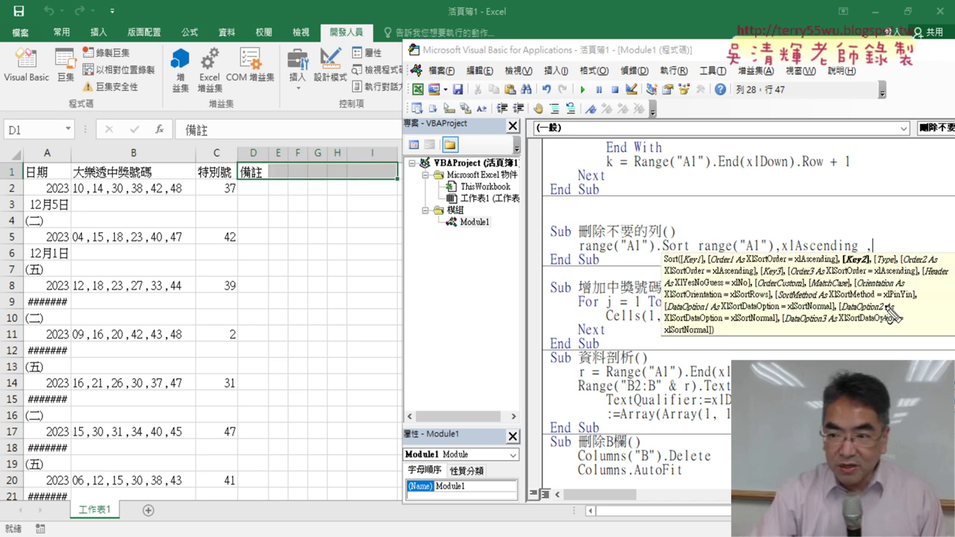
{"action": "left_click_drag", "start_coordinate": [925, 275], "coordinate": [941, 279]}
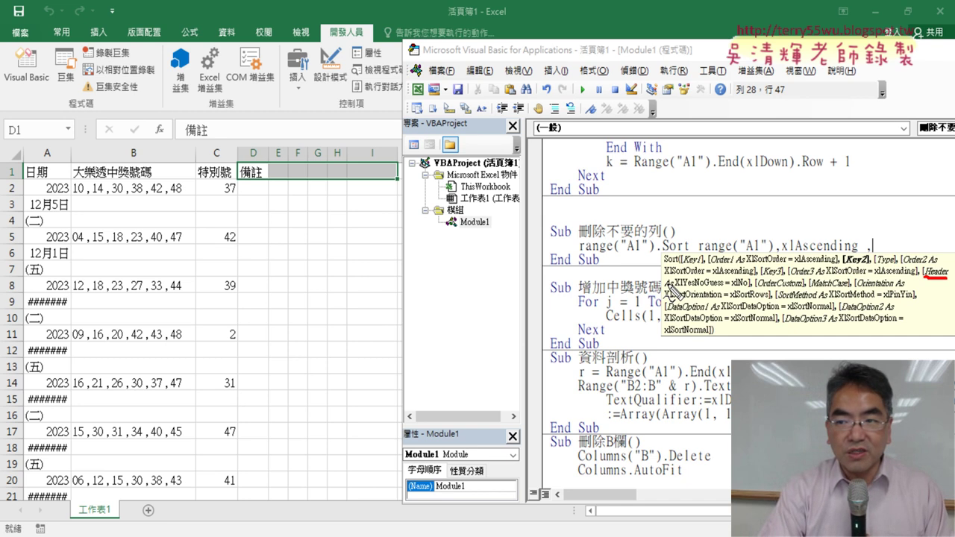
Complete the Sort statement with the Header:=xlYes argument.
{"action": "key", "text": "Escape"}
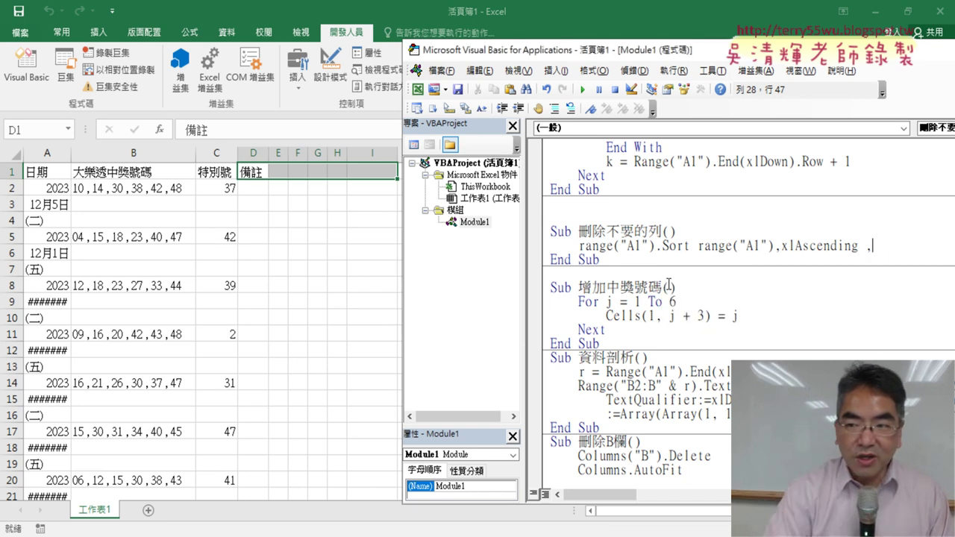
{"action": "type", "text": "He"}
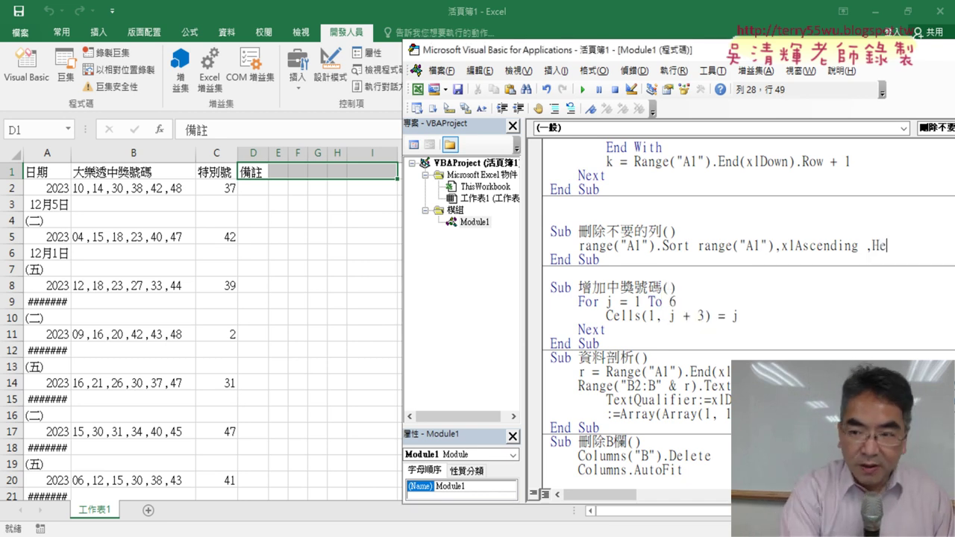
{"action": "type", "text": "ader"}
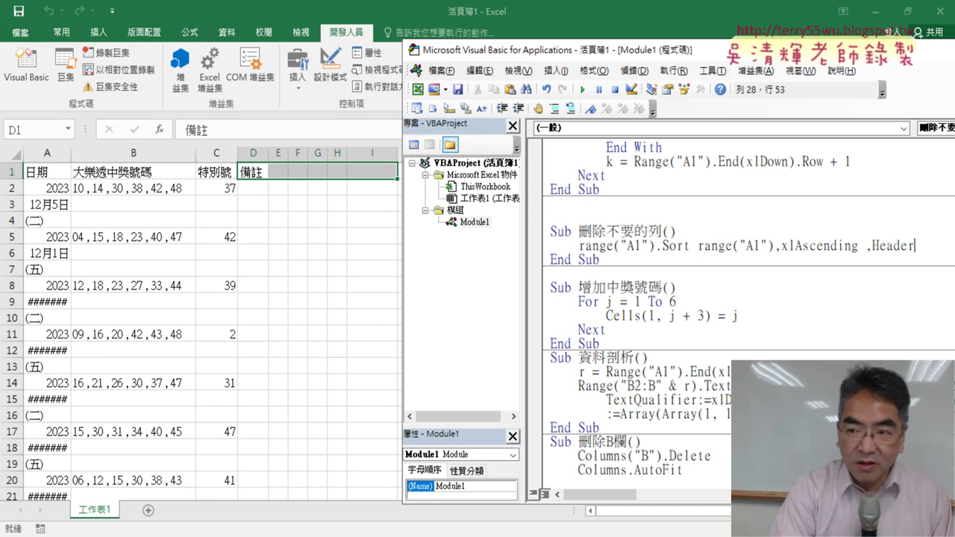
{"action": "type", "text": ":"}
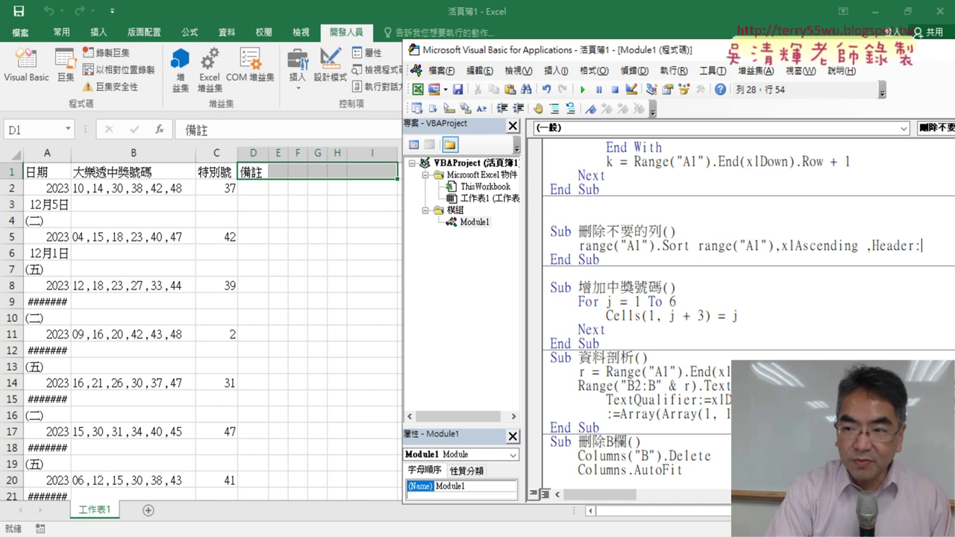
{"action": "type", "text": "="}
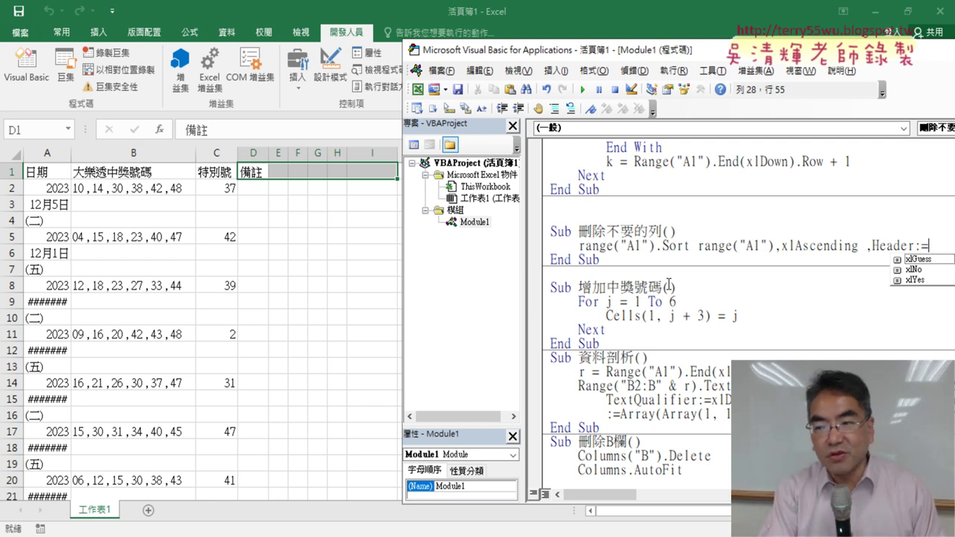
{"action": "key", "text": "Down"}
{"action": "key", "text": "Down"}
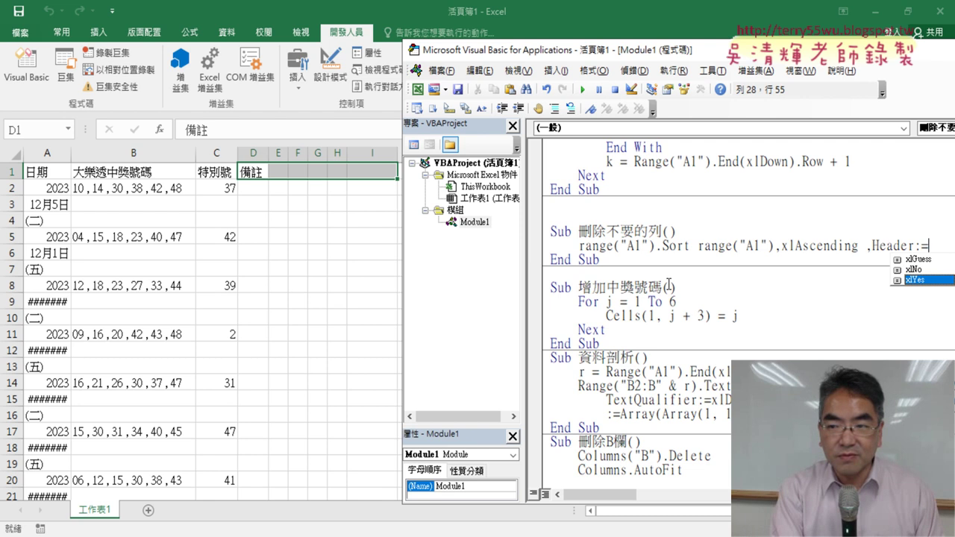
{"action": "key", "text": "space"}
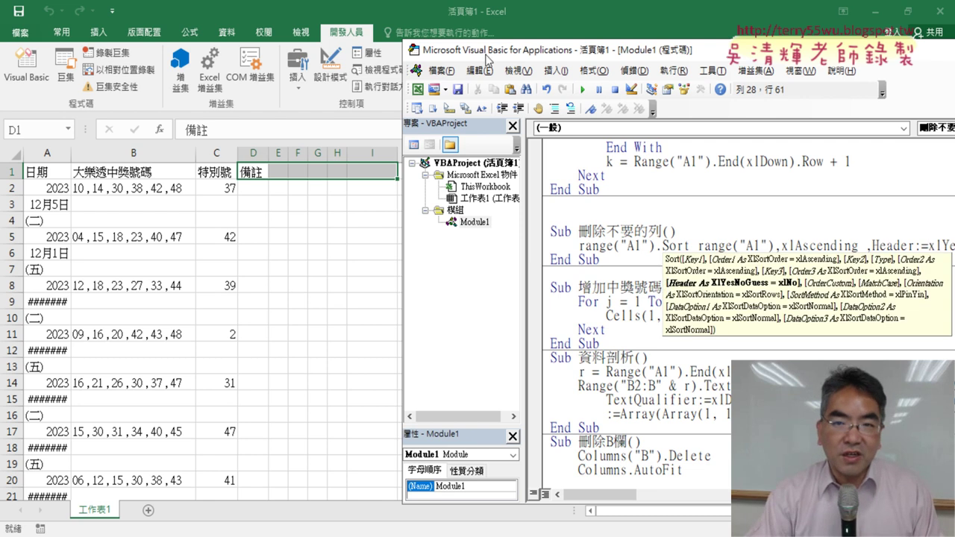
{"action": "left_click_drag", "start_coordinate": [462, 50], "coordinate": [305, 50]}
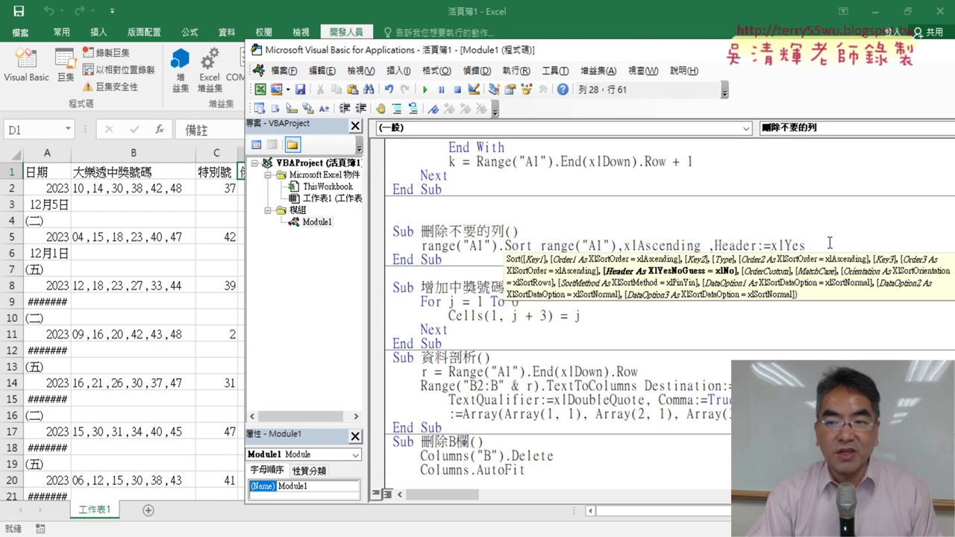
{"action": "key", "text": "Return"}
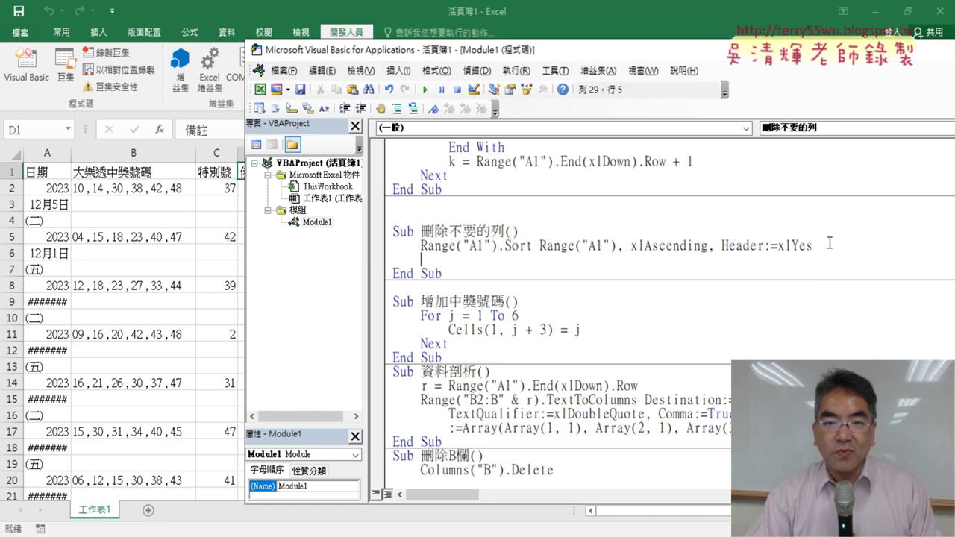
Step into 刪除不要的列 with F8 and execute the Sort line.
{"action": "left_click_drag", "start_coordinate": [420, 245], "coordinate": [830, 243]}
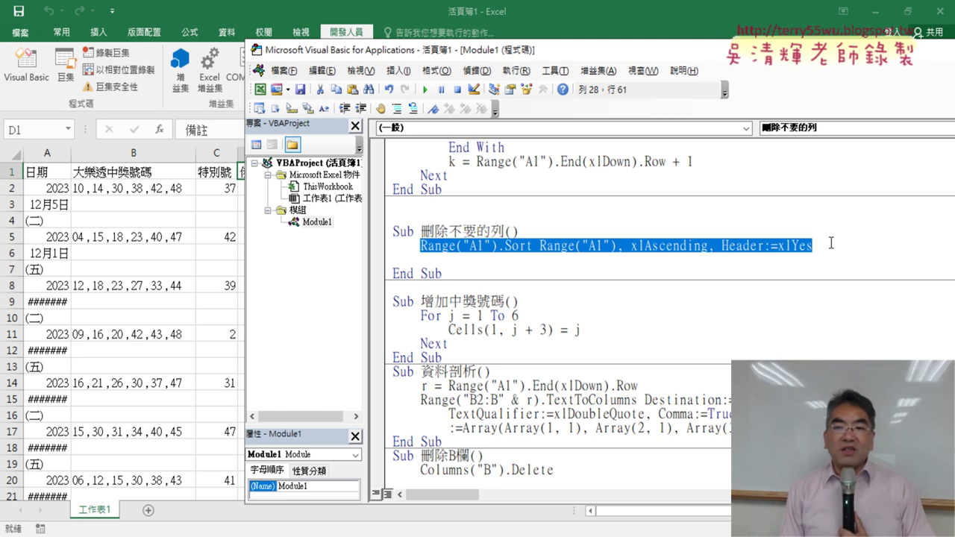
{"action": "key", "text": "Down"}
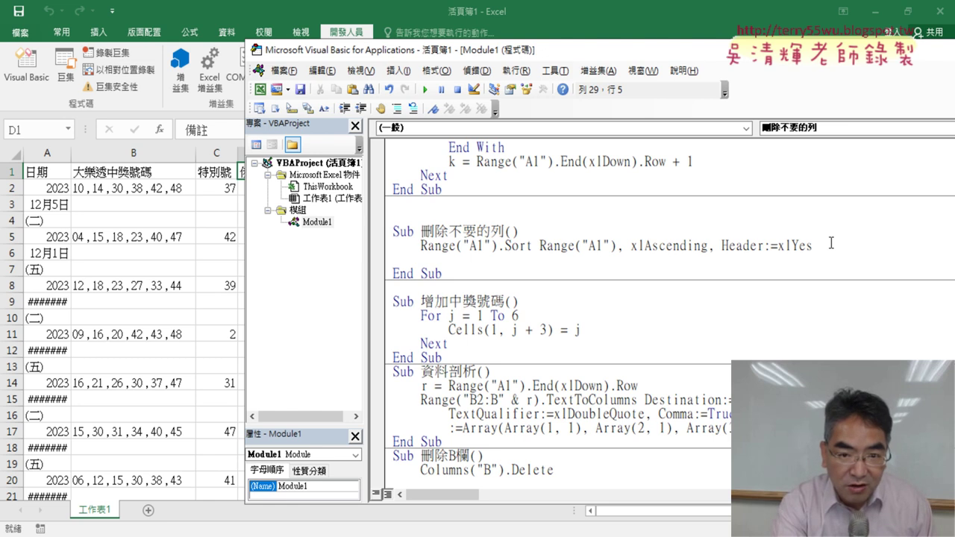
{"action": "key", "text": "F8"}
{"action": "key", "text": "F8"}
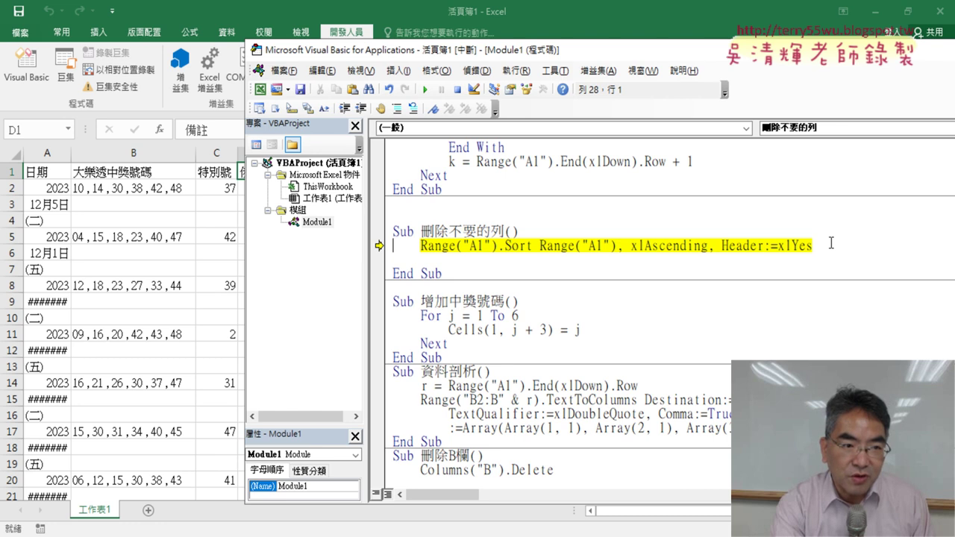
{"action": "key", "text": "F8"}
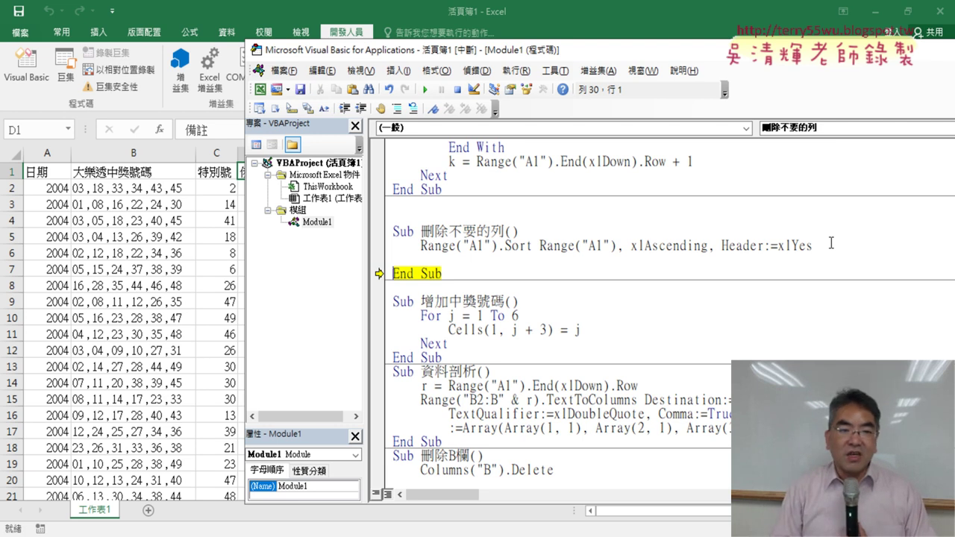
Bring the worksheet forward and jump down the draw numbers column to the last data row, 2152.
{"action": "left_click", "coordinate": [143, 342]}
{"action": "scroll", "coordinate": [143, 343], "scroll_direction": "down", "scroll_amount": 4}
{"action": "scroll", "coordinate": [143, 343], "scroll_direction": "down", "scroll_amount": 5}
{"action": "scroll", "coordinate": [144, 342], "scroll_direction": "down", "scroll_amount": 7}
{"action": "scroll", "coordinate": [144, 344], "scroll_direction": "down", "scroll_amount": 8}
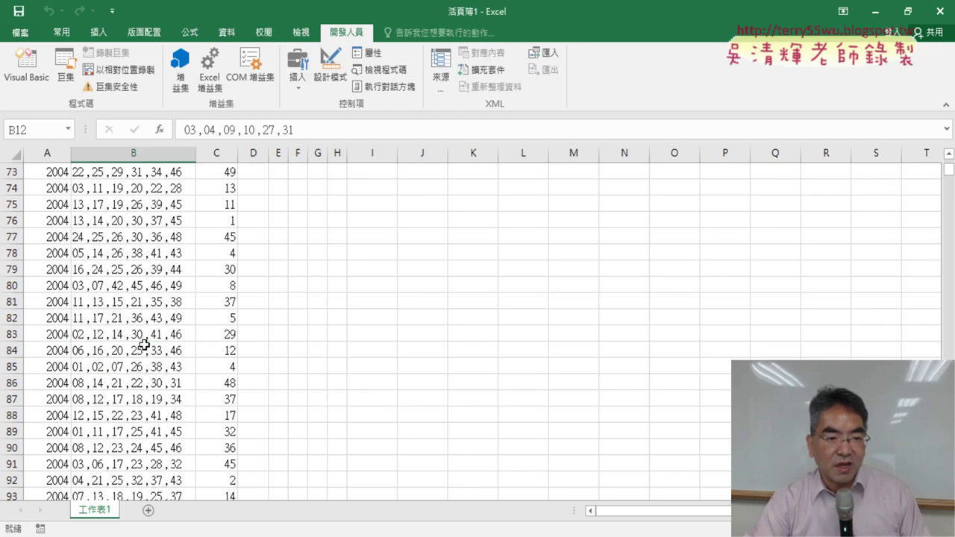
{"action": "scroll", "coordinate": [143, 347], "scroll_direction": "down", "scroll_amount": 4}
{"action": "left_click", "coordinate": [142, 351]}
{"action": "key", "text": "ctrl+Down"}
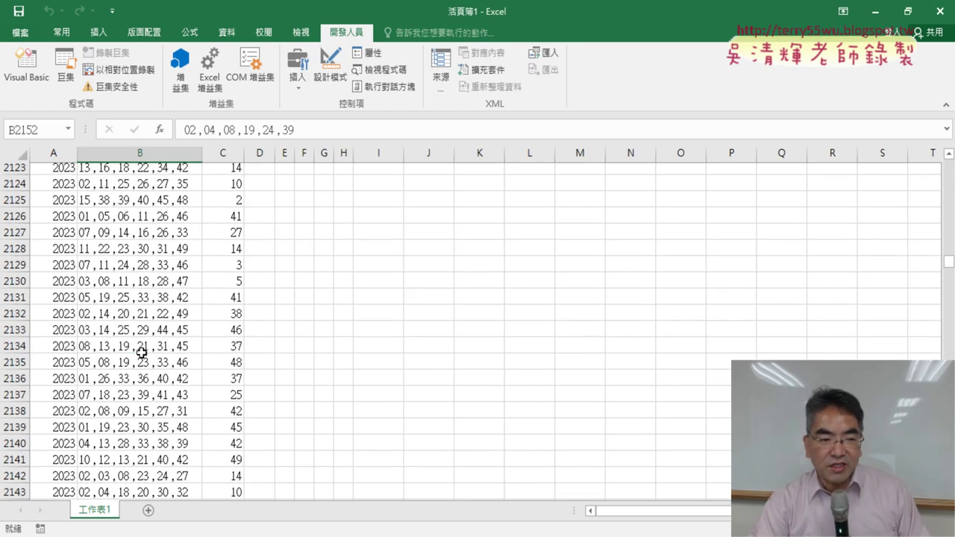
{"action": "key", "text": "Down"}
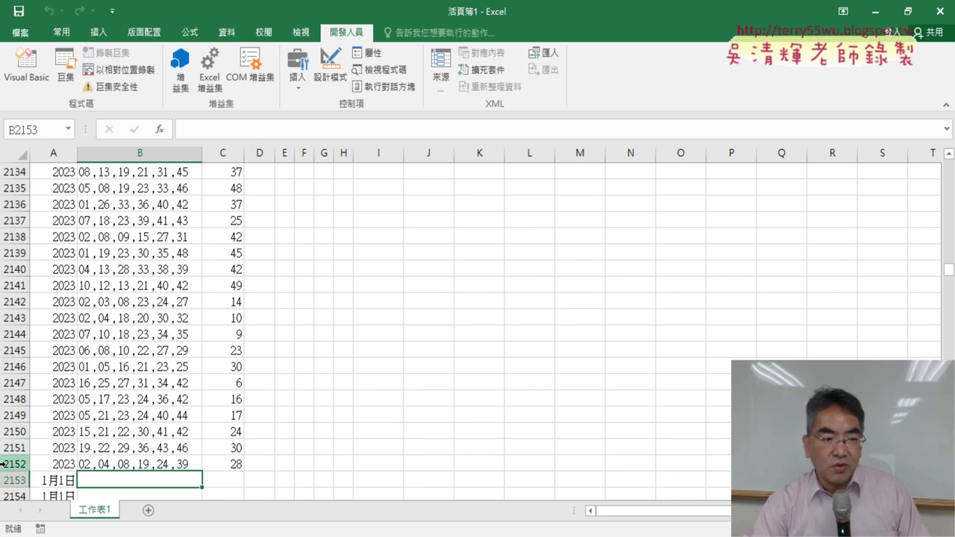
Compare rows 2152 and 2153, then jump from A2153 to the last filled row, 6525.
{"action": "left_click", "coordinate": [3, 464]}
{"action": "left_click", "coordinate": [3, 479]}
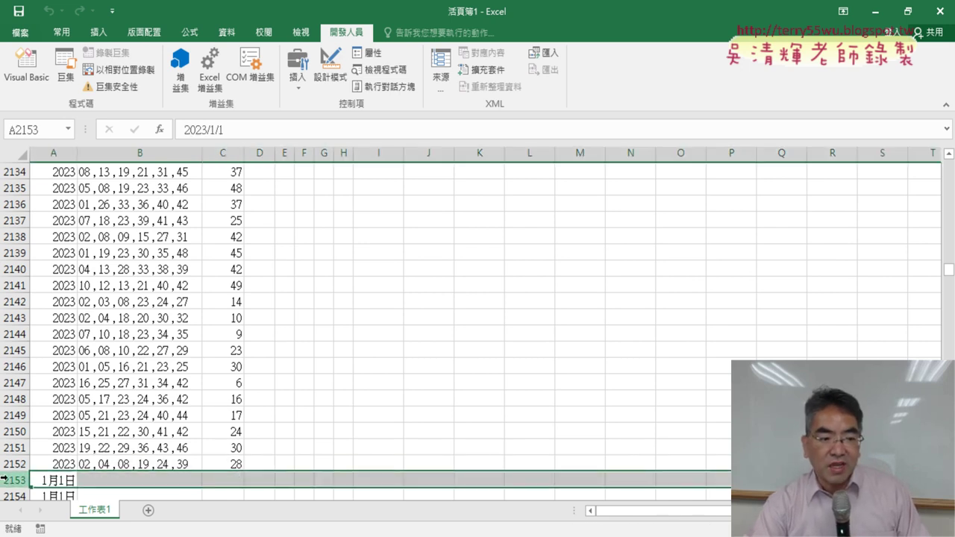
{"action": "scroll", "coordinate": [7, 463], "scroll_direction": "down", "scroll_amount": 3}
{"action": "left_click", "coordinate": [51, 328]}
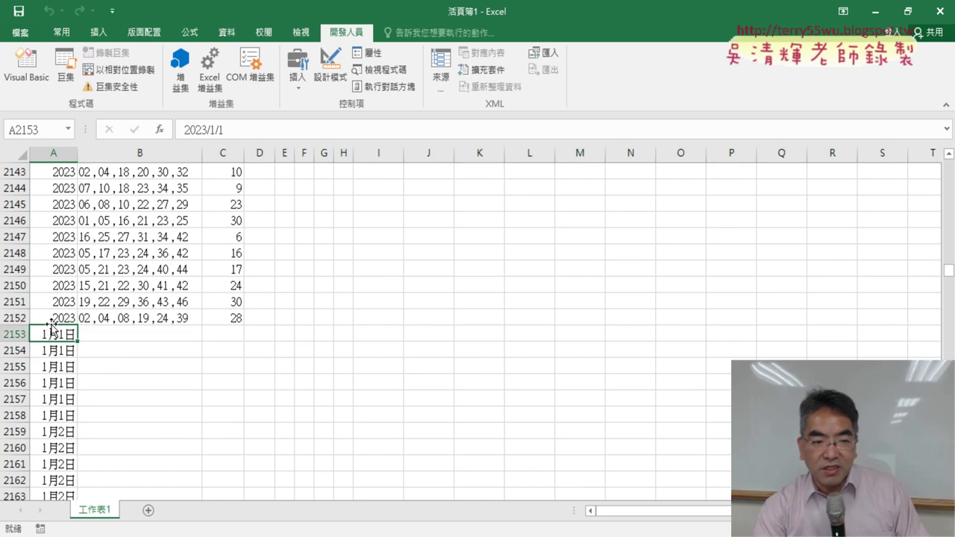
{"action": "key", "text": "ctrl+Down"}
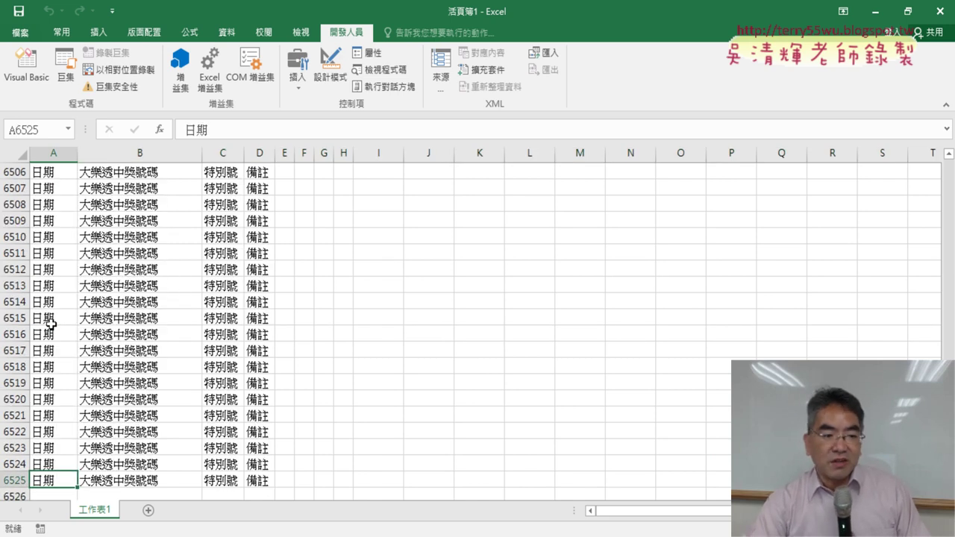
Add Rows("2153:6525").Delete under the Sort line, checking rows 2152 and 6525 in the sheet.
{"action": "left_click", "coordinate": [26, 67]}
{"action": "left_click", "coordinate": [466, 264]}
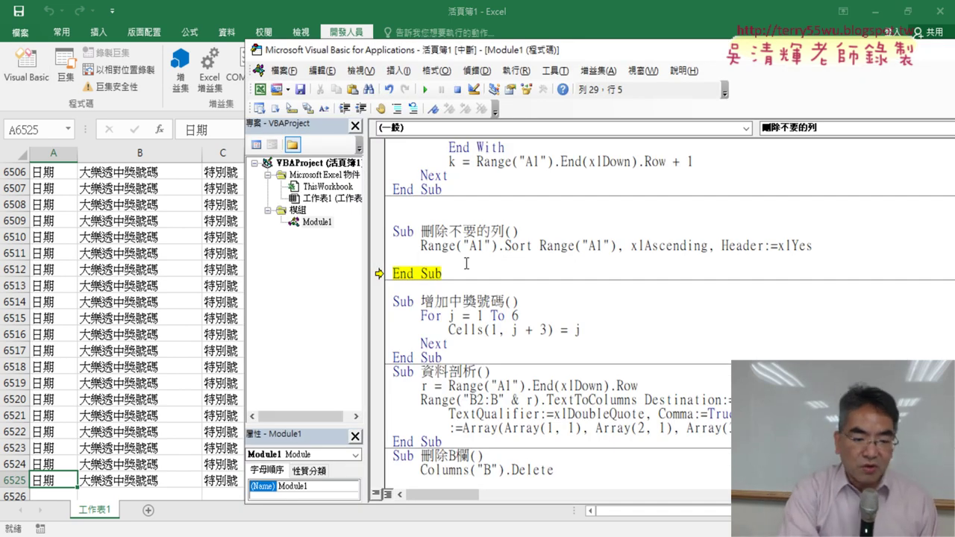
{"action": "type", "text": "ro"}
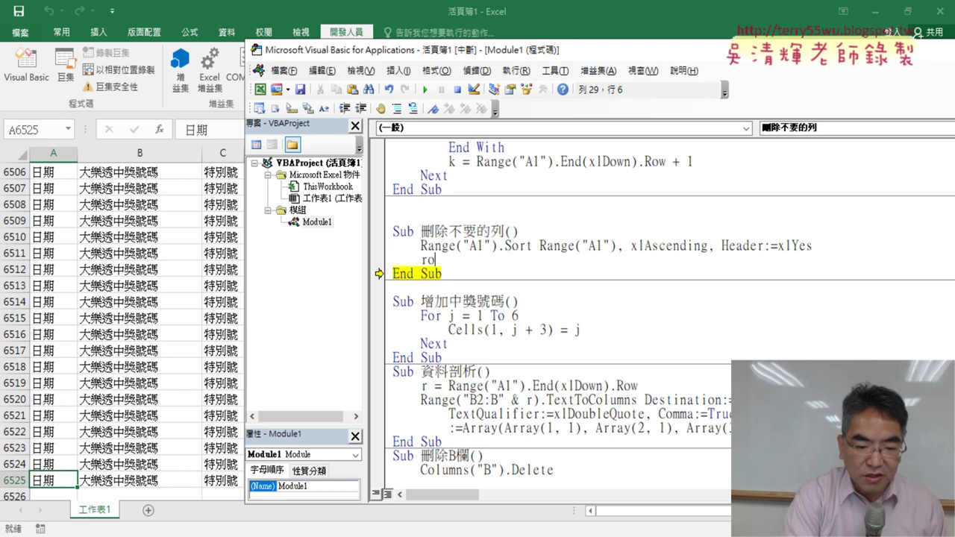
{"action": "type", "text": "ws"}
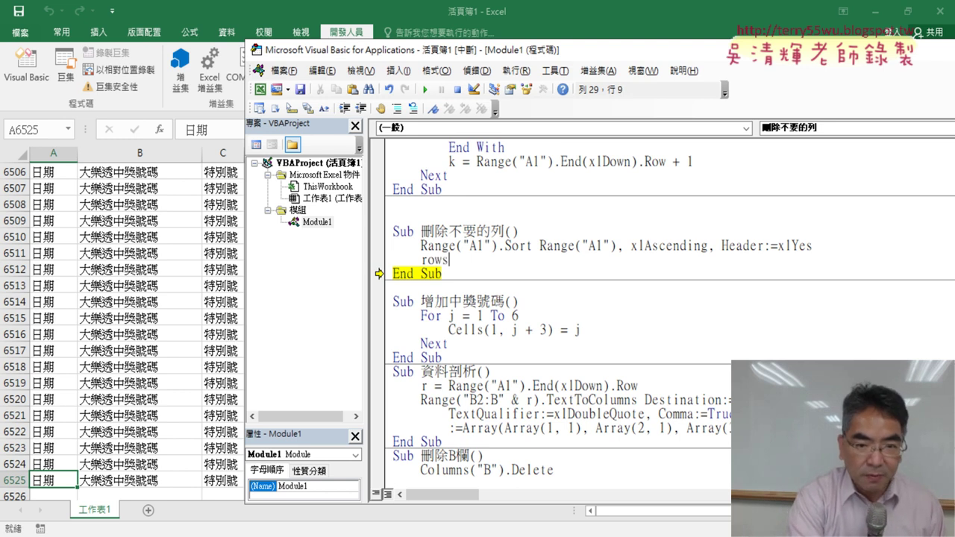
{"action": "type", "text": "(\""}
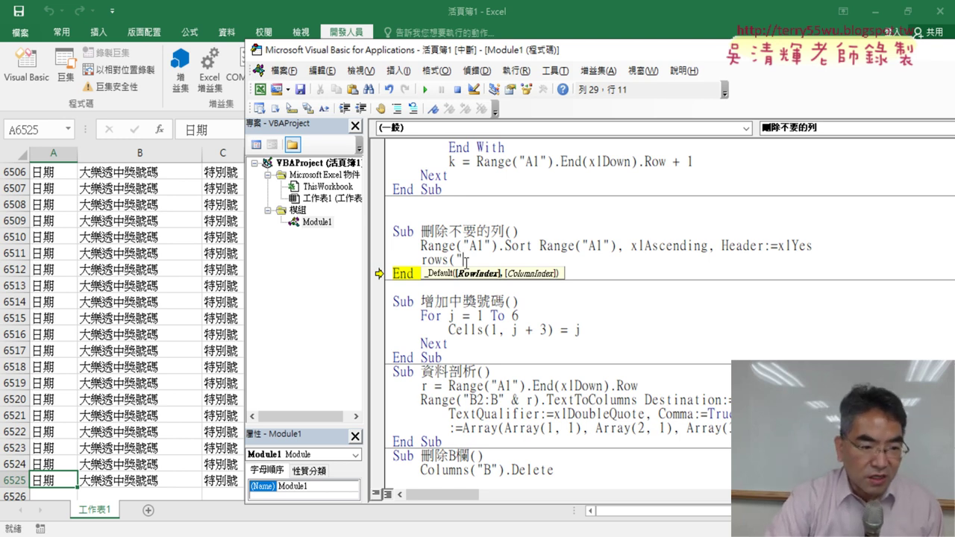
{"action": "left_click", "coordinate": [162, 486]}
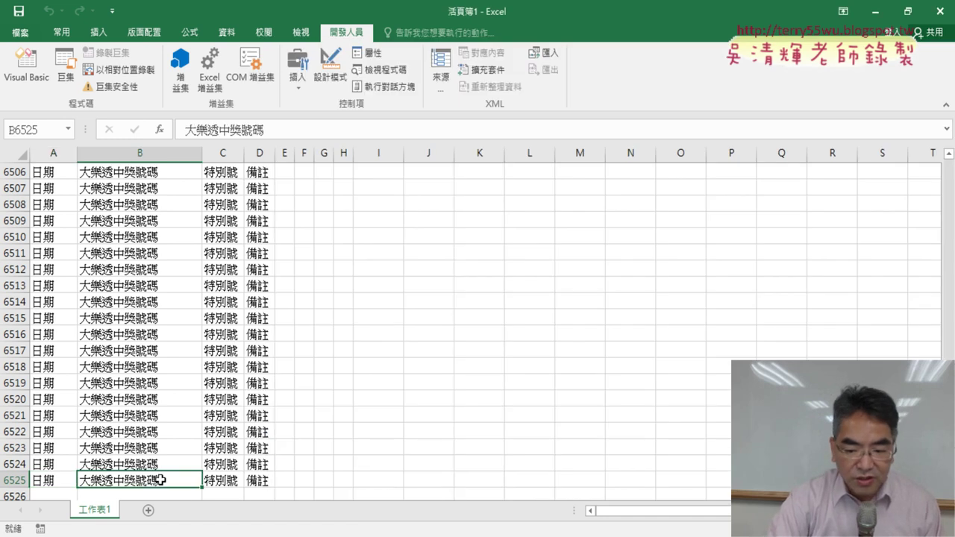
{"action": "key", "text": "ctrl+Up"}
{"action": "key", "text": "ctrl+Up"}
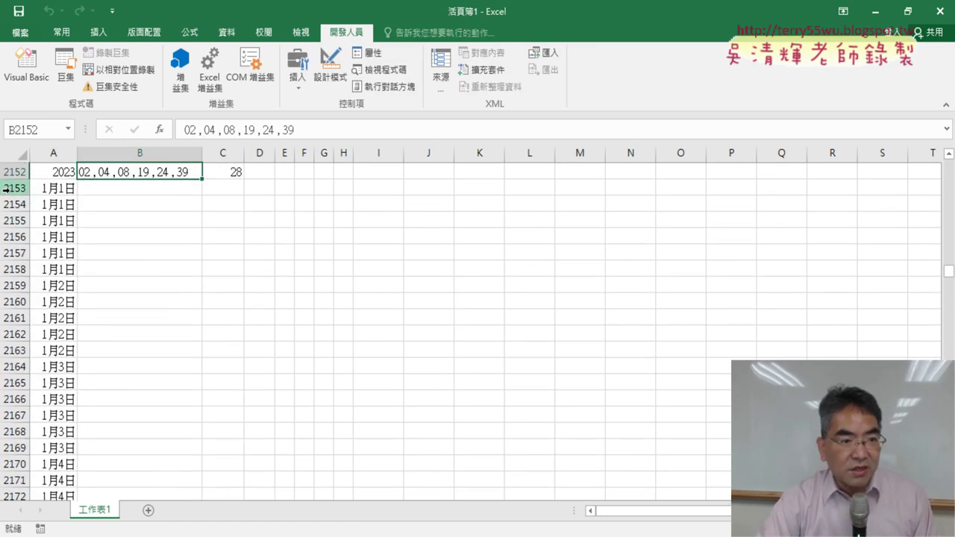
{"action": "left_click", "coordinate": [26, 68]}
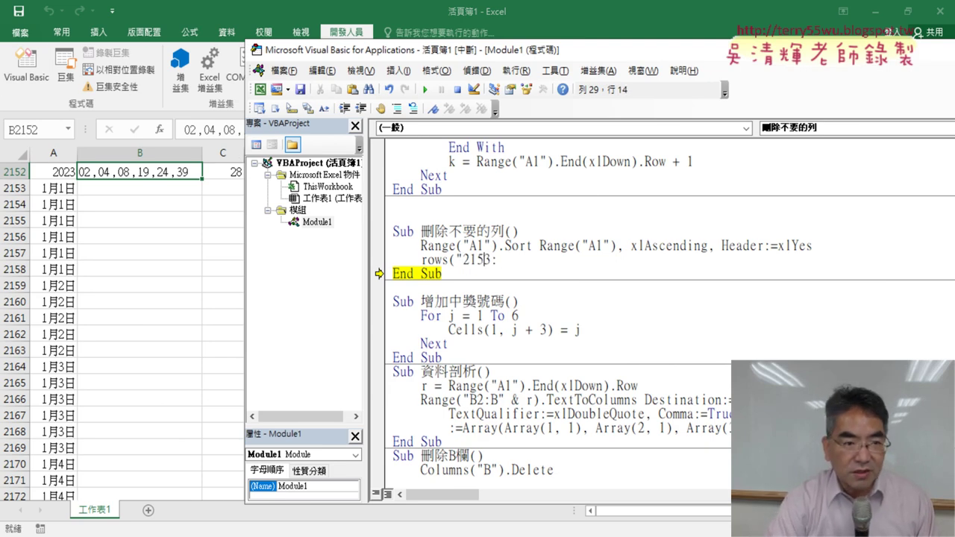
{"action": "left_click", "coordinate": [50, 172]}
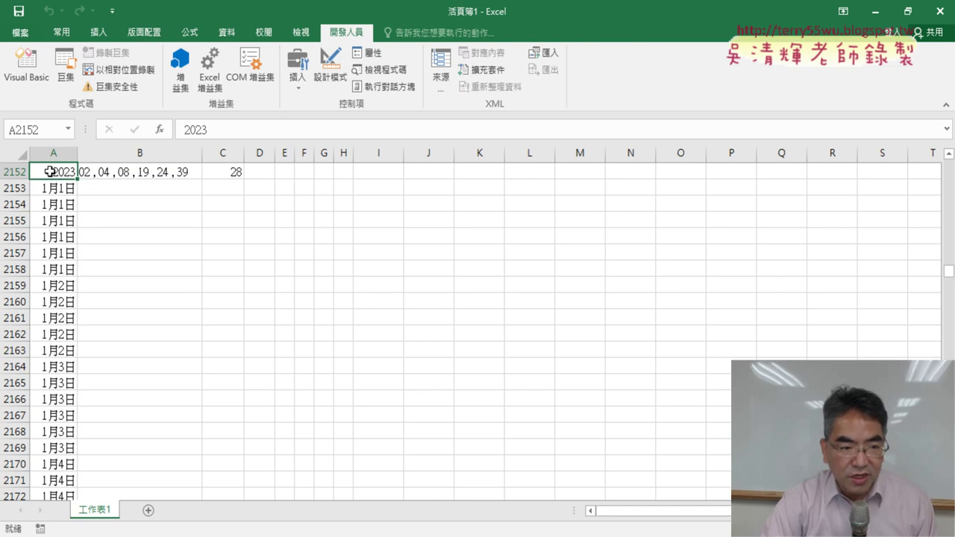
{"action": "key", "text": "ctrl+Down"}
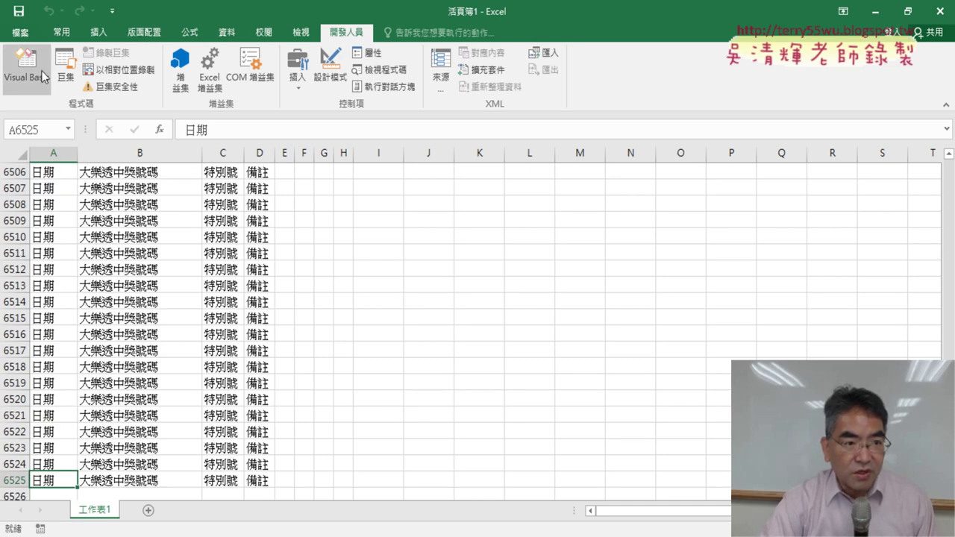
{"action": "left_click", "coordinate": [26, 64]}
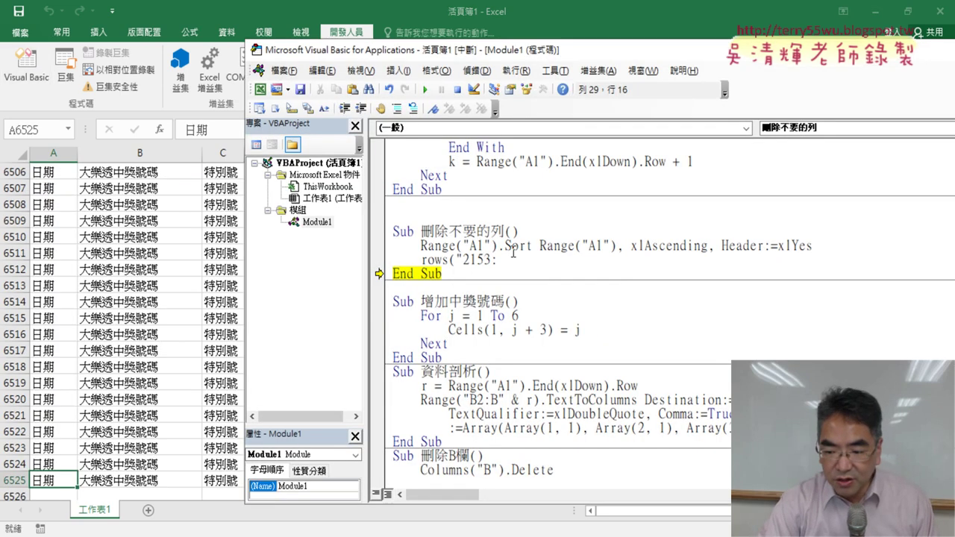
{"action": "type", "text": "6525"}
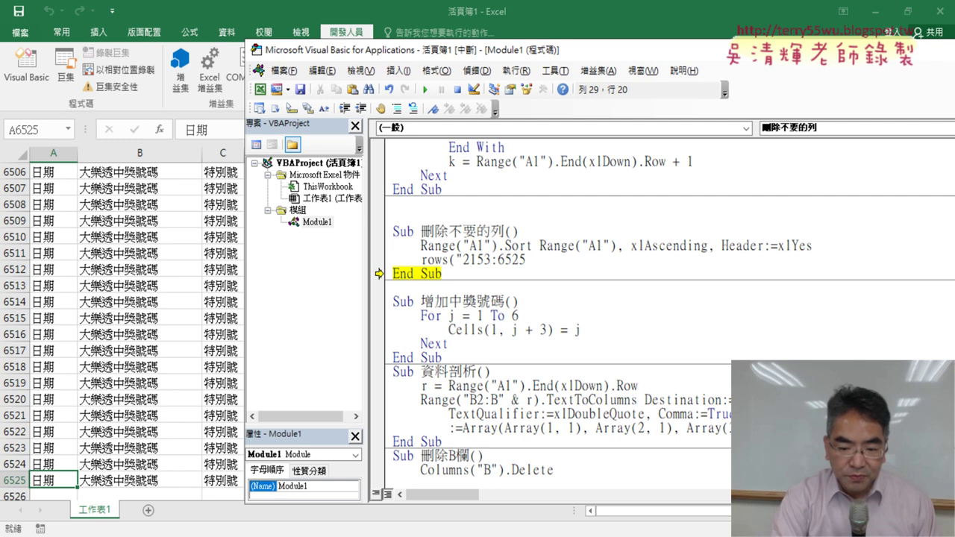
{"action": "type", "text": "\")"}
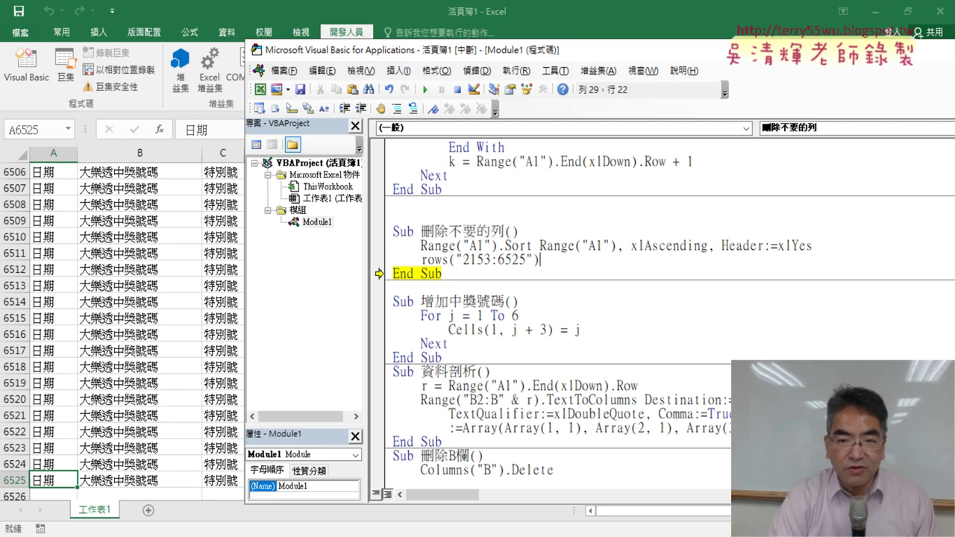
{"action": "type", "text": ".de"}
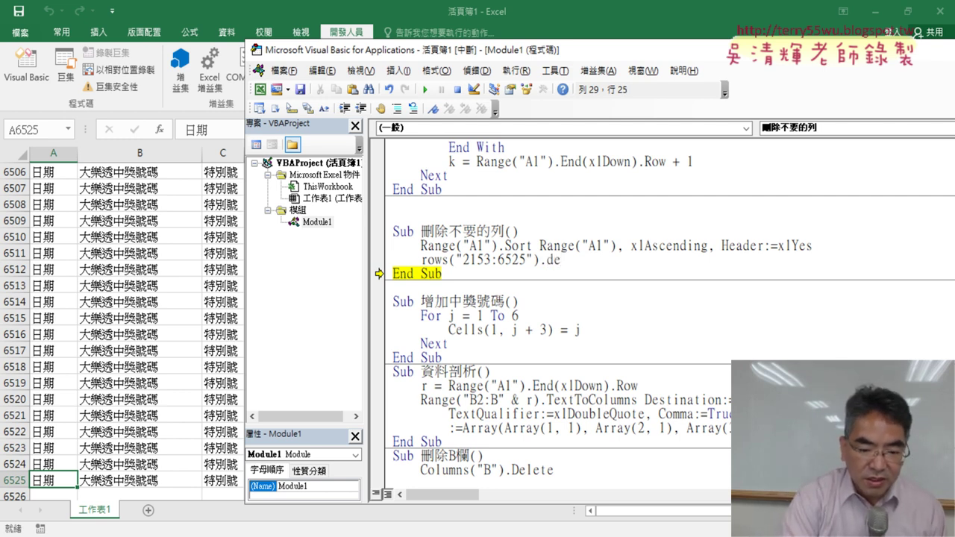
{"action": "type", "text": "lete"}
{"action": "key", "text": "Down"}
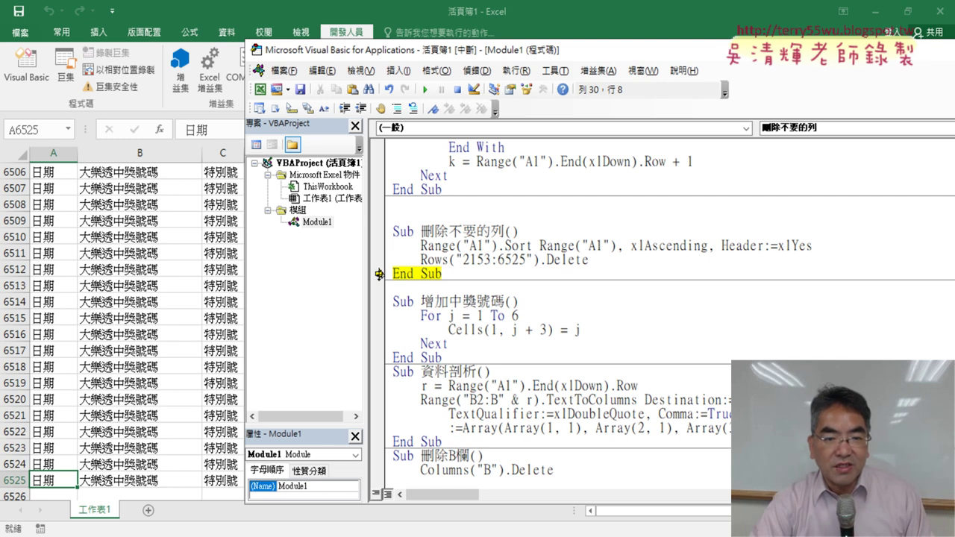
Move the execution point to the Delete line and select its start row 2153.
{"action": "left_click_drag", "start_coordinate": [379, 274], "coordinate": [377, 260]}
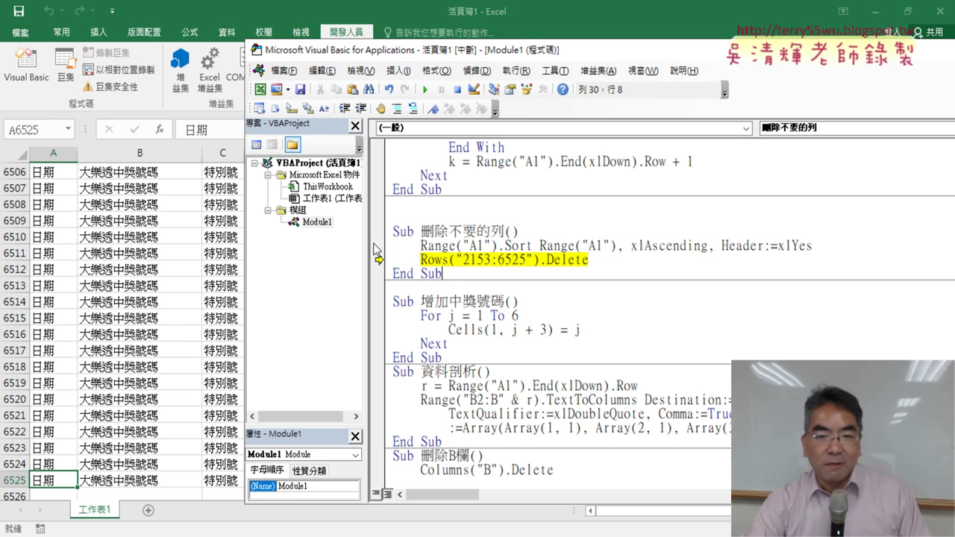
{"action": "mouse_move", "coordinate": [462, 258]}
{"action": "left_mouse_down"}
{"action": "mouse_move", "coordinate": [489, 259]}
{"action": "mouse_move", "coordinate": [506, 245]}
{"action": "left_mouse_up"}
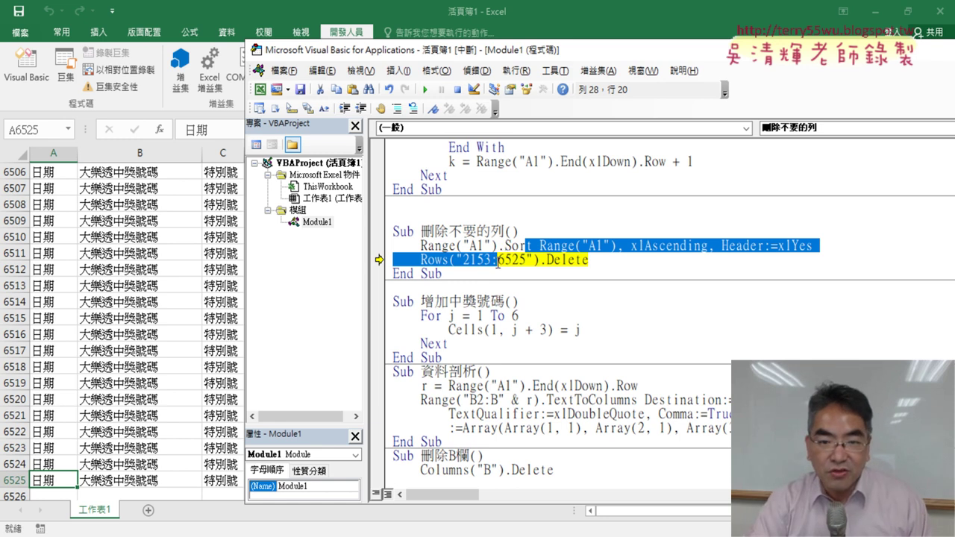
{"action": "left_click", "coordinate": [481, 266]}
{"action": "left_click_drag", "start_coordinate": [463, 260], "coordinate": [477, 260]}
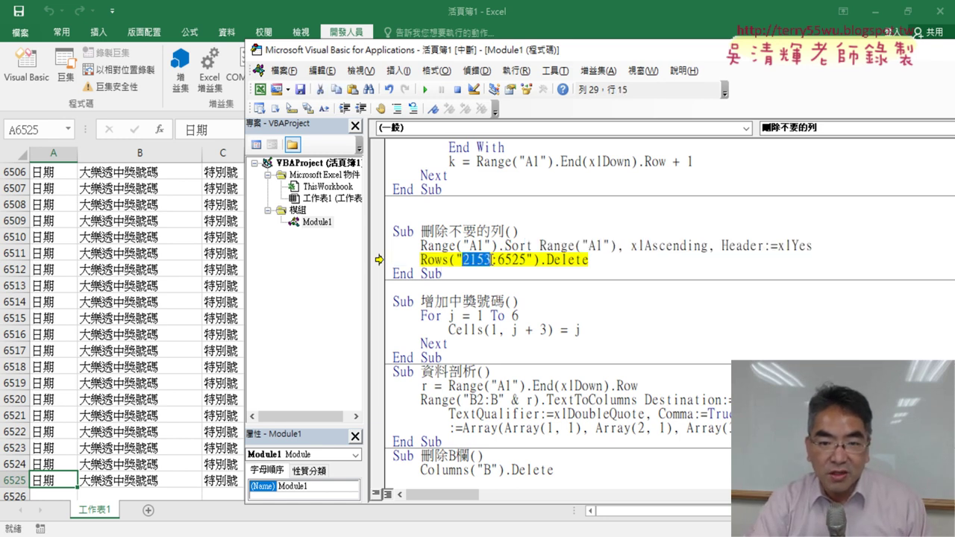
Start an r1= line below the Sort statement and return the worksheet to the top of column B.
{"action": "left_click", "coordinate": [814, 246]}
{"action": "key", "text": "Return"}
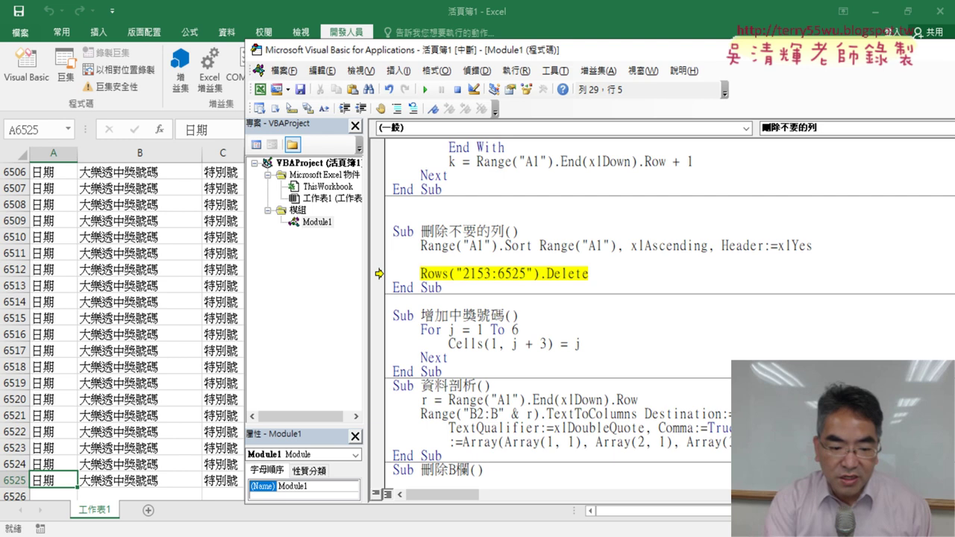
{"action": "type", "text": "r1"}
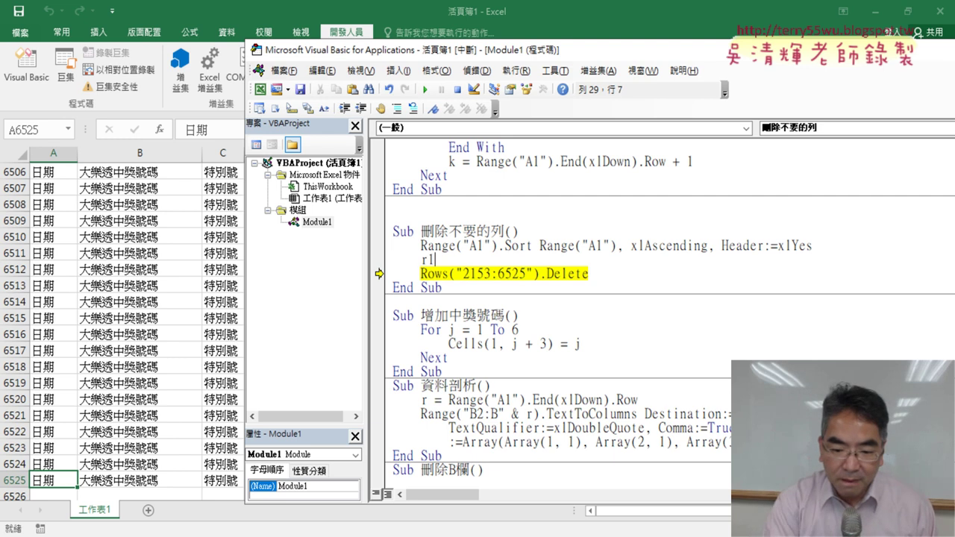
{"action": "type", "text": "="}
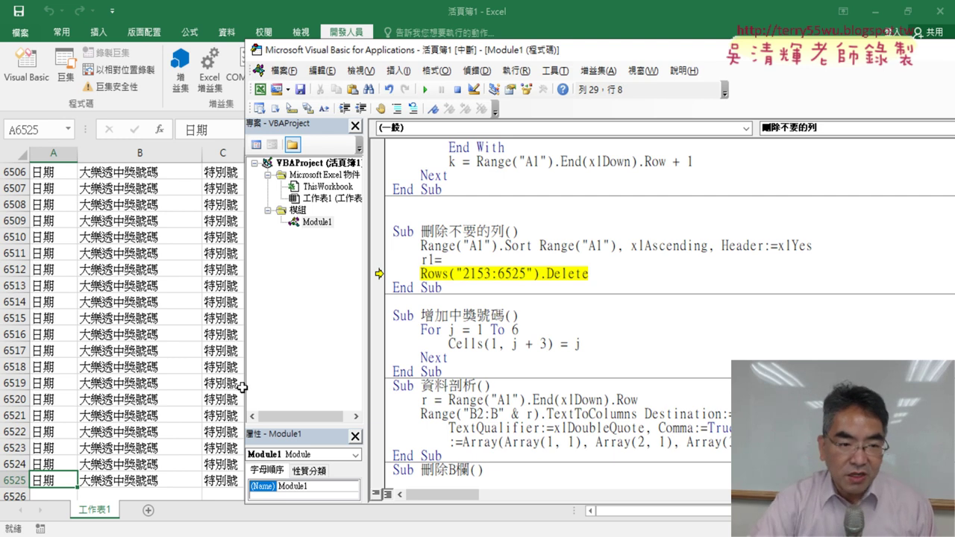
{"action": "left_click", "coordinate": [123, 378]}
{"action": "key", "text": "ctrl+Up"}
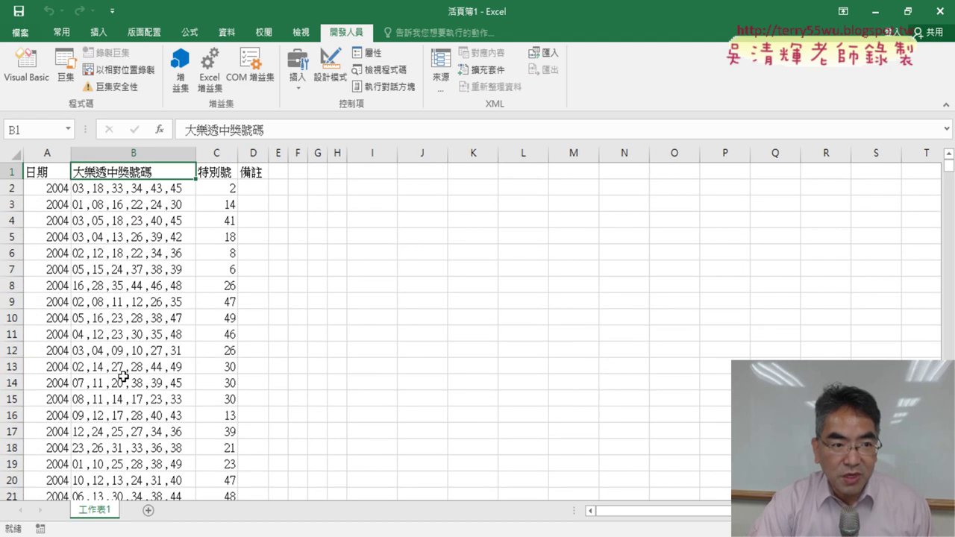
Set r1 = Range("B1").End(xlDown).Row + 1, reusing the k line's last-row expression.
{"action": "key", "text": "ctrl+Down"}
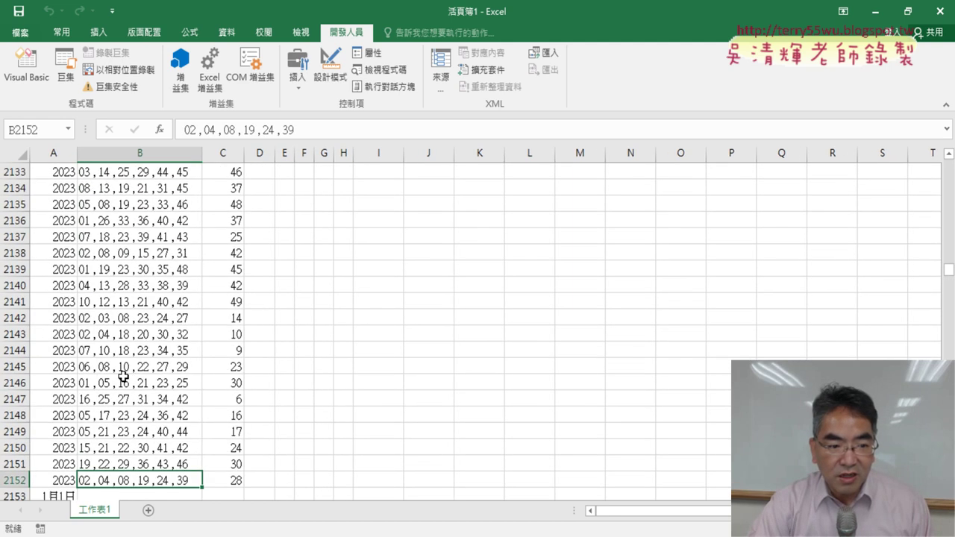
{"action": "key", "text": "Down"}
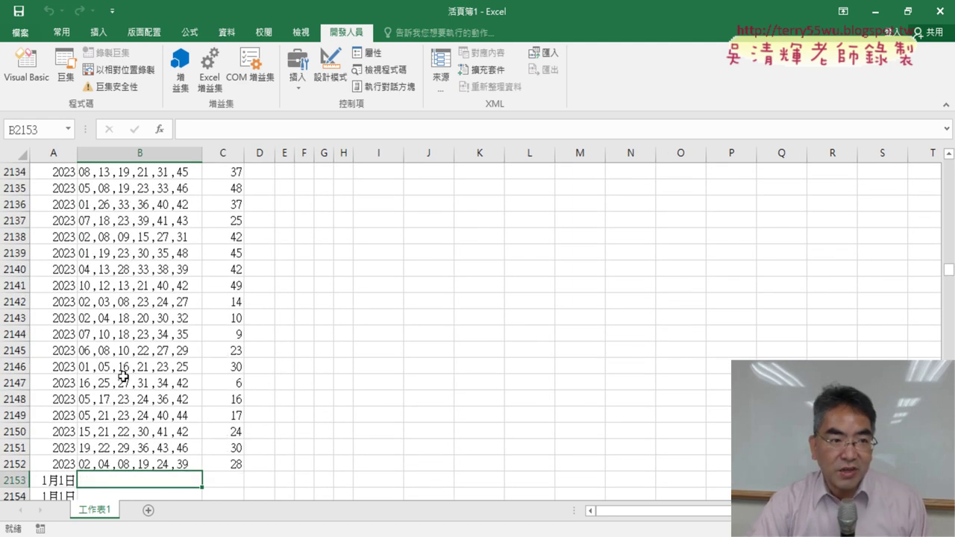
{"action": "left_click", "coordinate": [26, 66]}
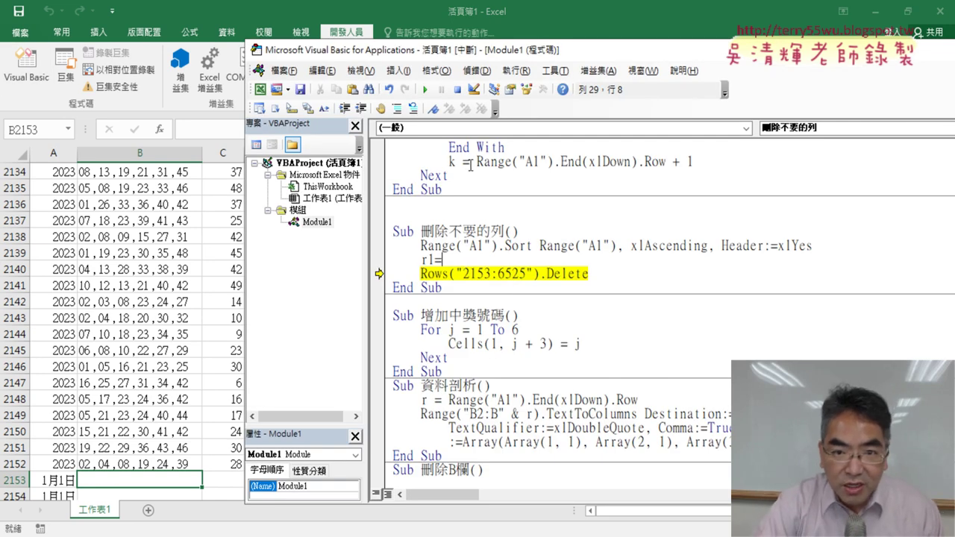
{"action": "left_click", "coordinate": [470, 211]}
{"action": "left_click", "coordinate": [462, 332]}
{"action": "mouse_move", "coordinate": [477, 161]}
{"action": "left_mouse_down"}
{"action": "mouse_move", "coordinate": [668, 161]}
{"action": "mouse_move", "coordinate": [658, 160]}
{"action": "left_mouse_up"}
{"action": "key", "text": "ctrl+c"}
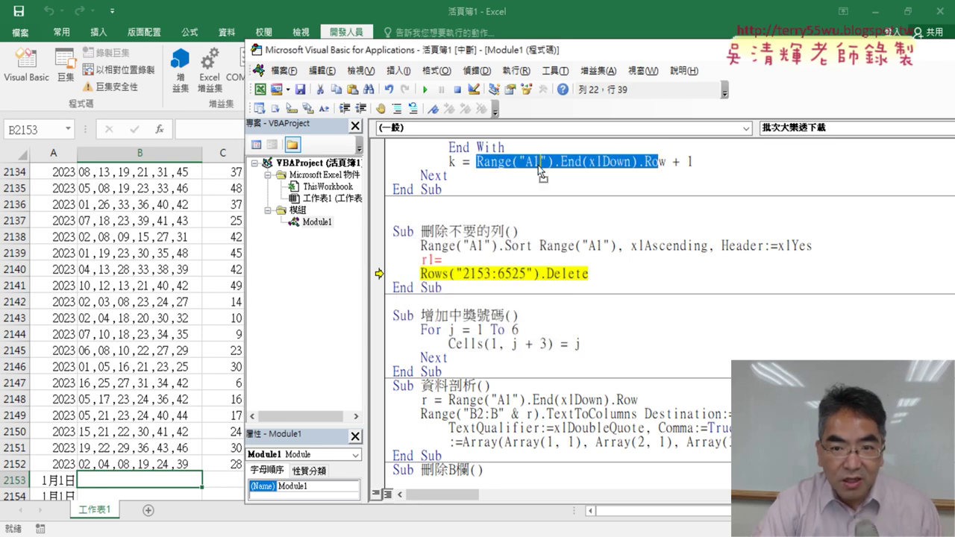
{"action": "left_click", "coordinate": [478, 259]}
{"action": "key", "text": "ctrl+v"}
{"action": "left_click_drag", "start_coordinate": [490, 260], "coordinate": [496, 260]}
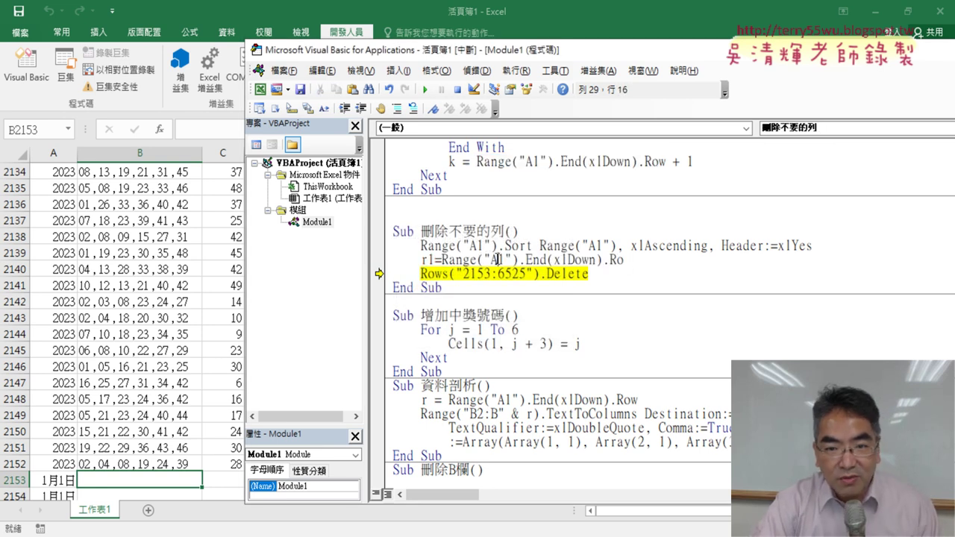
{"action": "type", "text": "B"}
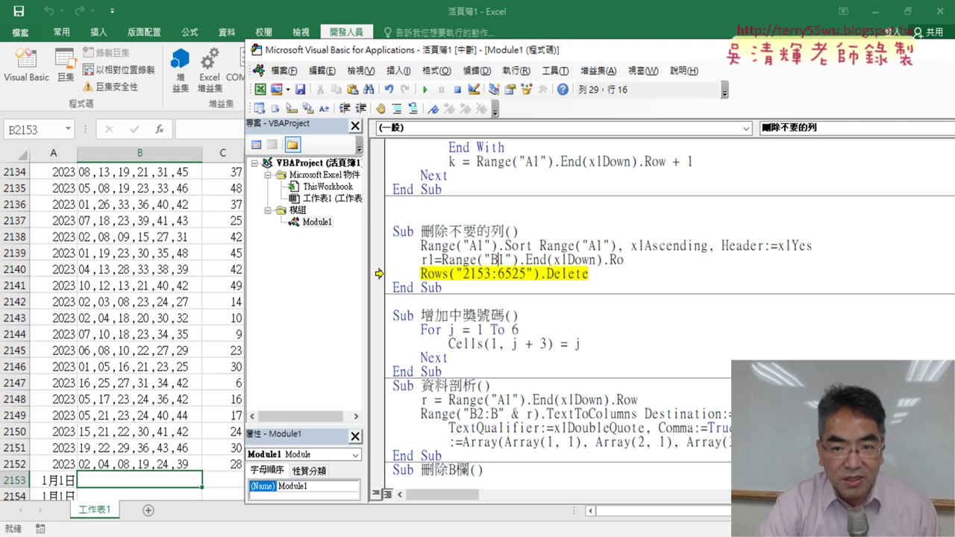
{"action": "type", "text": "w"}
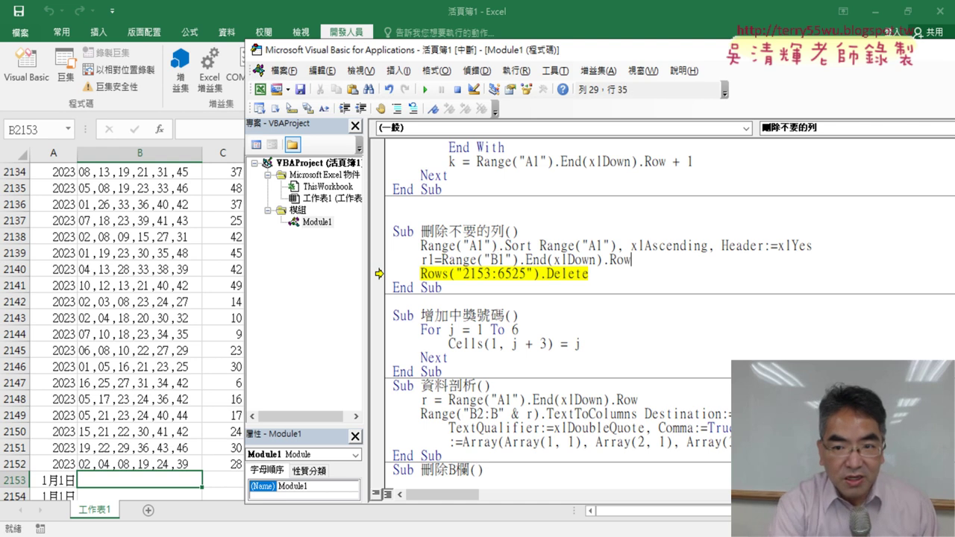
{"action": "type", "text": "+1"}
{"action": "key", "text": "Return"}
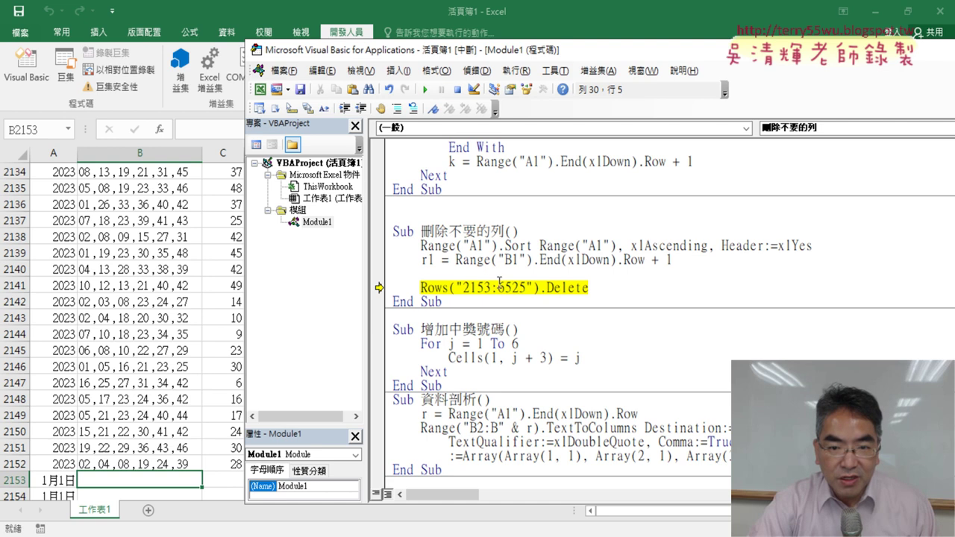
Duplicate the r1 assignment as an r2 line and select its B reference.
{"action": "left_click_drag", "start_coordinate": [498, 286], "coordinate": [521, 287]}
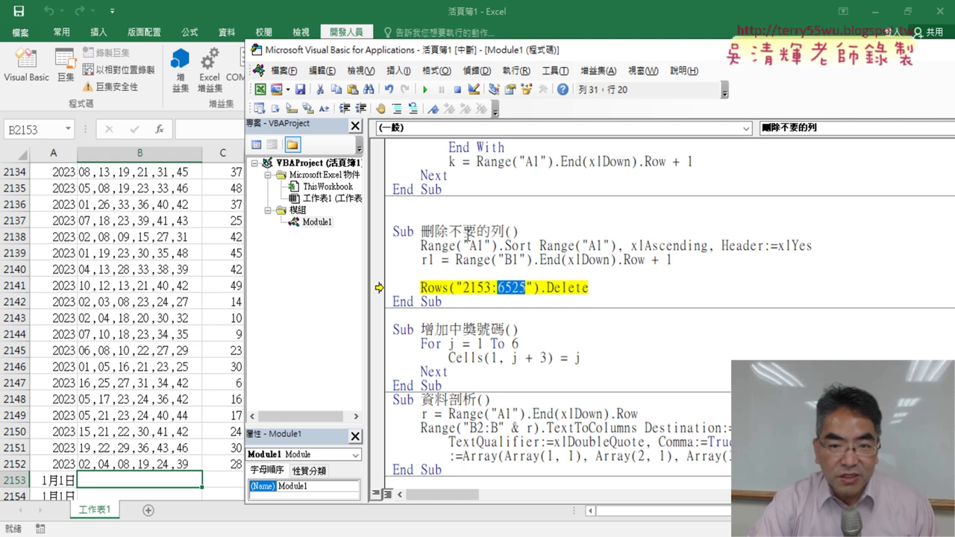
{"action": "left_click_drag", "start_coordinate": [421, 260], "coordinate": [646, 261]}
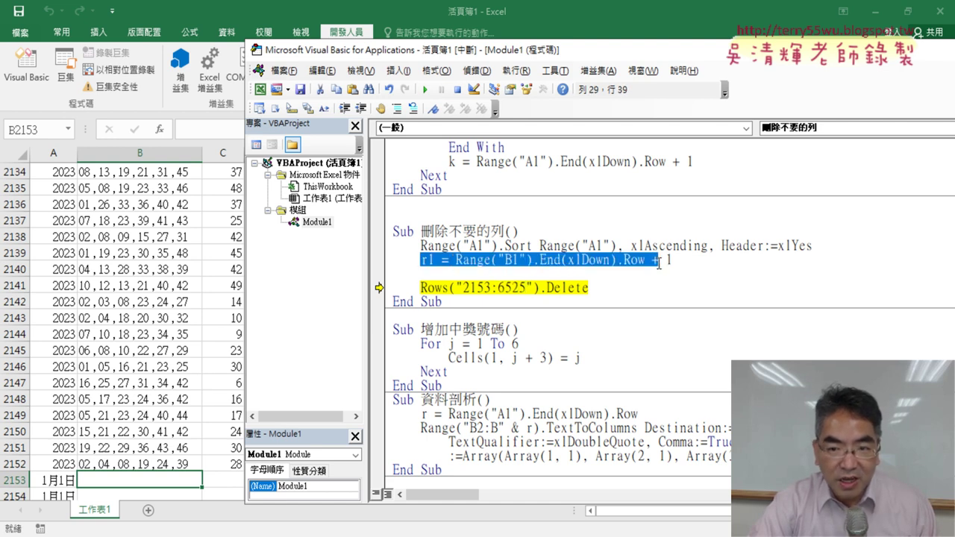
{"action": "left_click_drag", "start_coordinate": [476, 261], "coordinate": [464, 274]}
{"action": "left_click", "coordinate": [432, 274]}
{"action": "key", "text": "BackSpace"}
{"action": "type", "text": "2"}
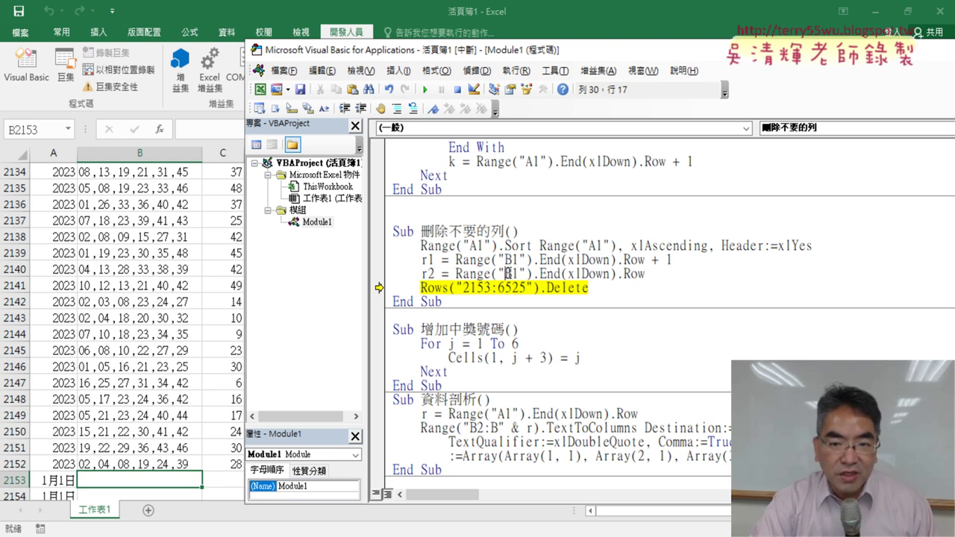
{"action": "key", "text": "shift+Right"}
Change r2's reference to A1, giving r2 = Range("A1").End(xlDown).Row.
{"action": "type", "text": "A"}
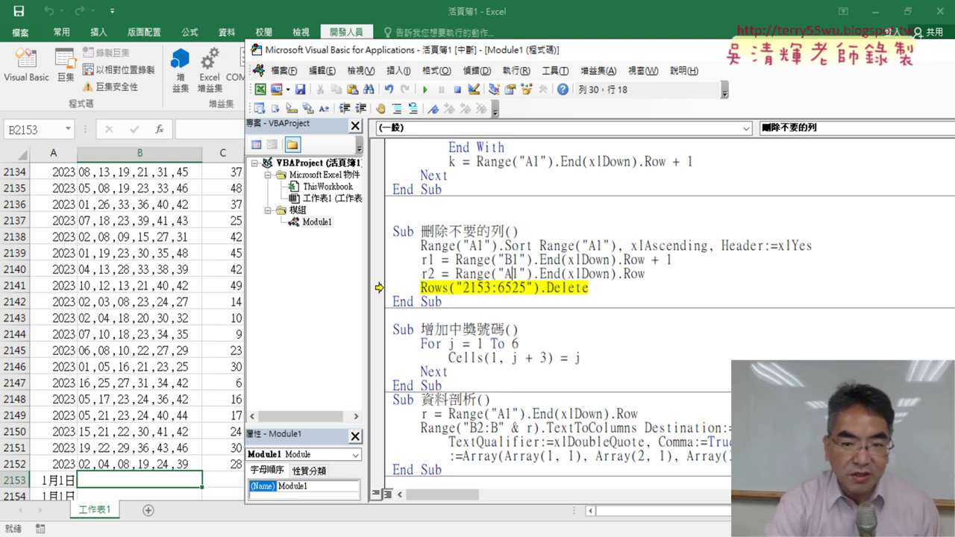
{"action": "left_click", "coordinate": [518, 358]}
{"action": "mouse_move", "coordinate": [456, 274]}
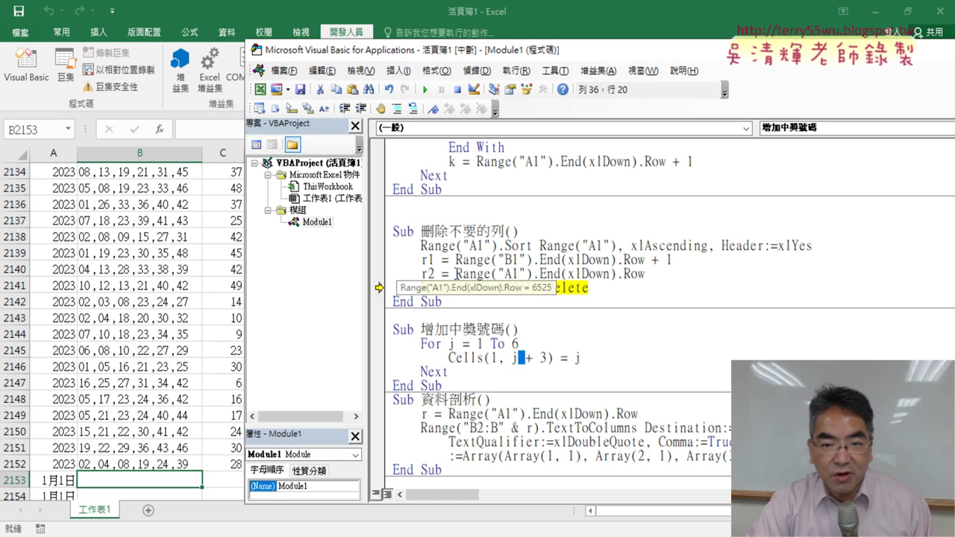
{"action": "left_click_drag", "start_coordinate": [456, 274], "coordinate": [644, 273]}
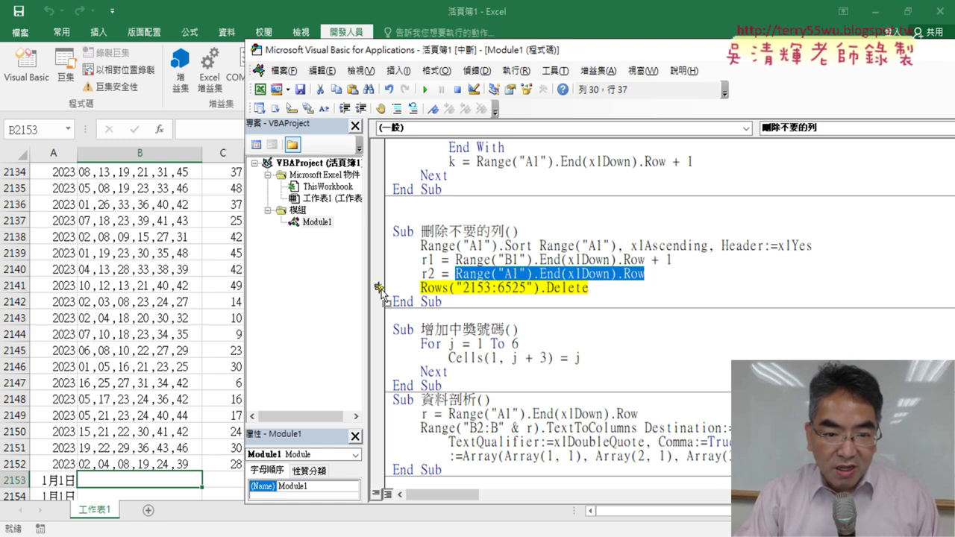
Re-run the r1 and r2 lines up to the Delete line, then select its 2153:6525 range.
{"action": "left_click_drag", "start_coordinate": [380, 291], "coordinate": [380, 259]}
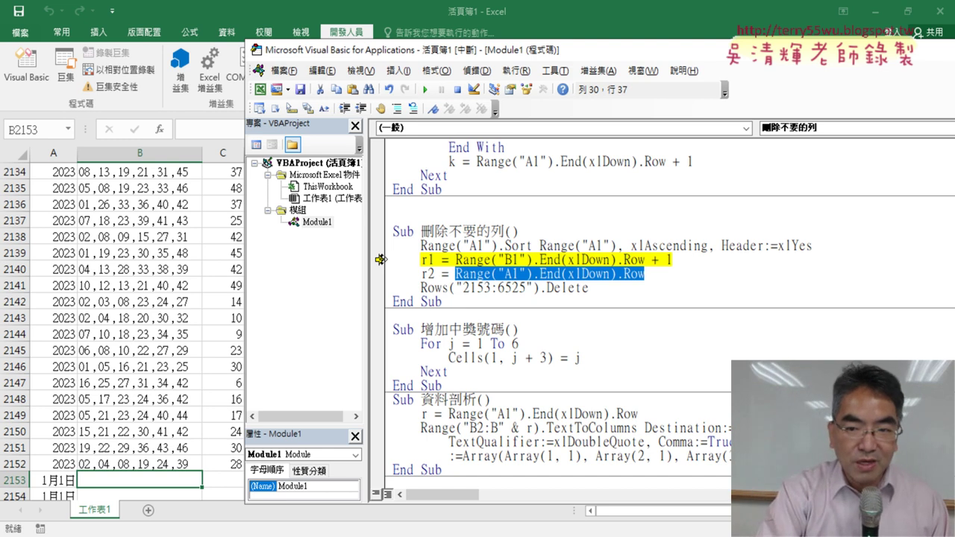
{"action": "left_click_drag", "start_coordinate": [381, 259], "coordinate": [377, 273]}
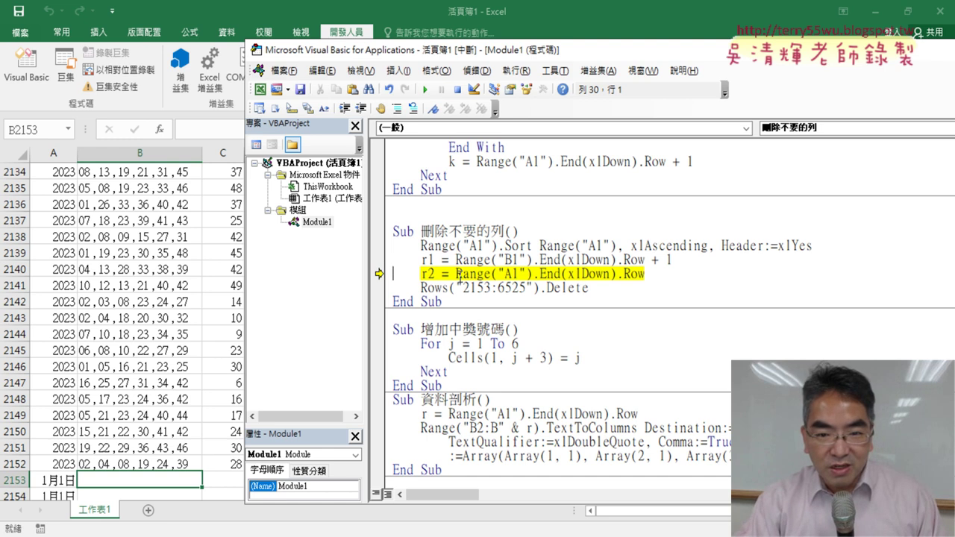
{"action": "mouse_move", "coordinate": [430, 260]}
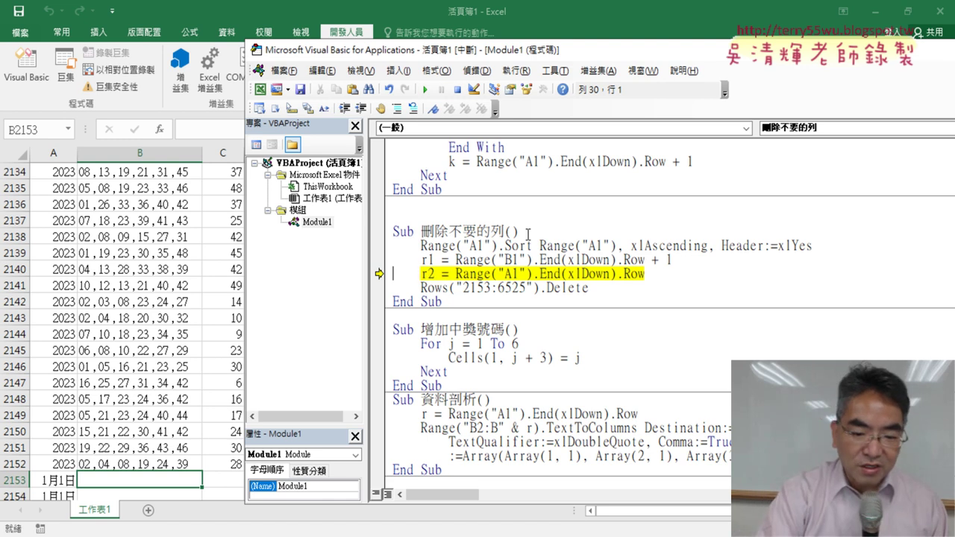
{"action": "key", "text": "F8"}
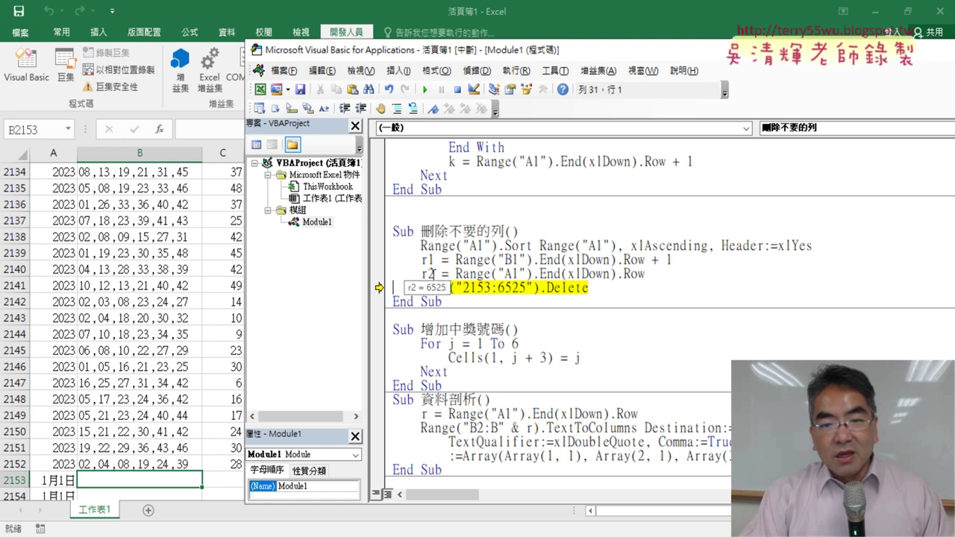
{"action": "left_click_drag", "start_coordinate": [462, 288], "coordinate": [526, 287]}
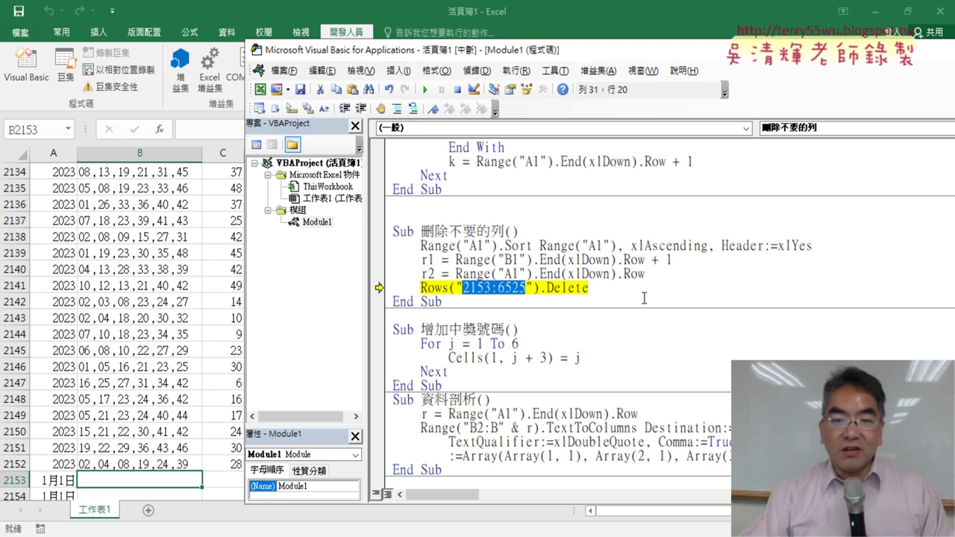
{"action": "left_click", "coordinate": [492, 287]}
Try replacing 2153 with r1 in the Rows line, revert to 2153, and step with F8.
{"action": "left_click_drag", "start_coordinate": [492, 287], "coordinate": [463, 289]}
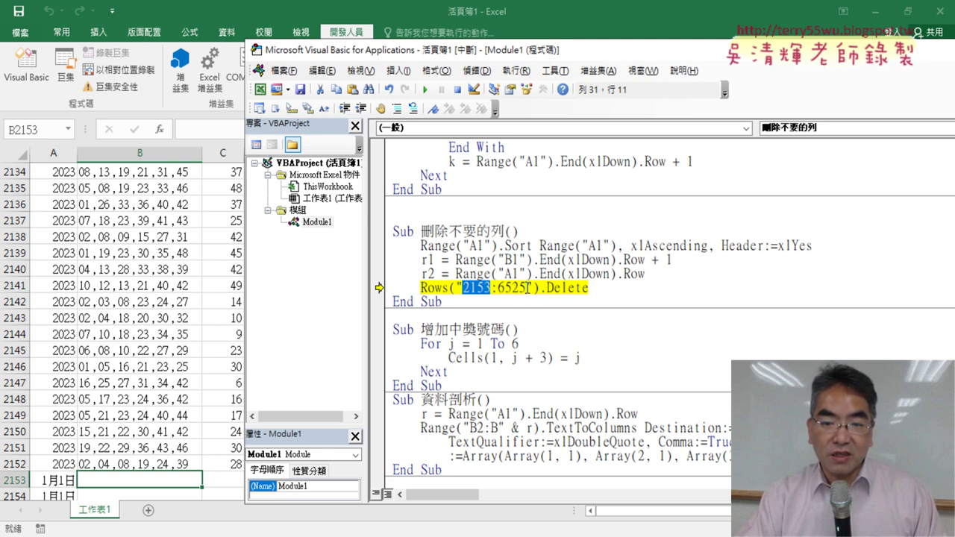
{"action": "left_click_drag", "start_coordinate": [526, 288], "coordinate": [463, 289]}
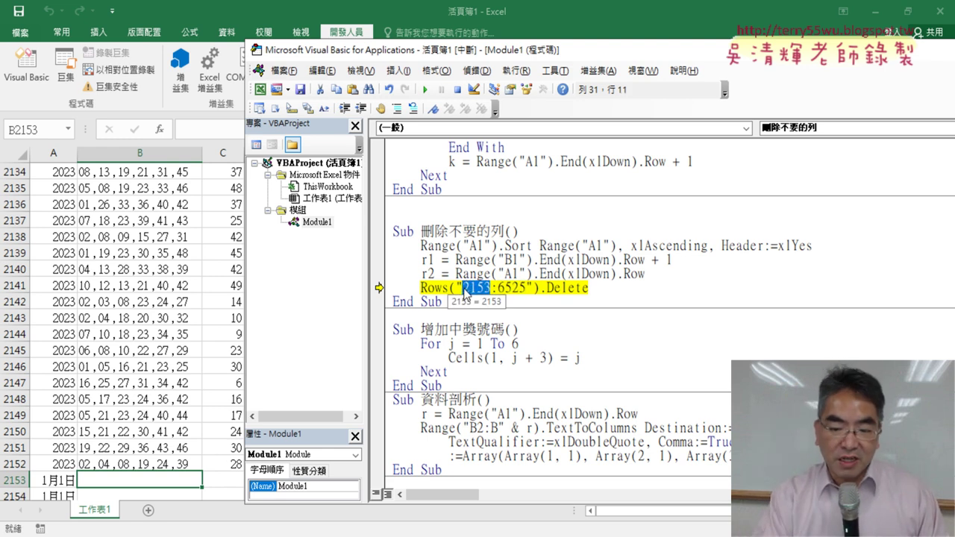
{"action": "key", "text": "Delete"}
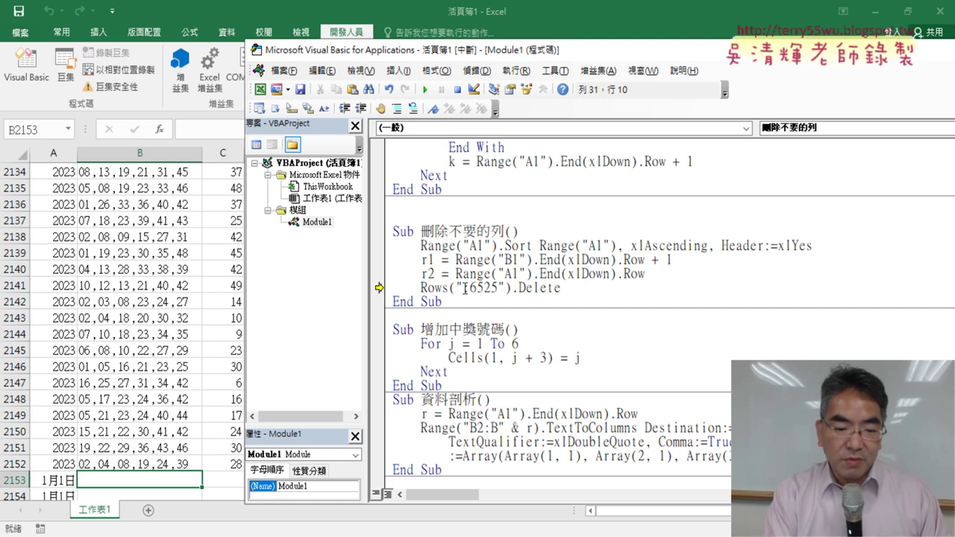
{"action": "type", "text": "r1"}
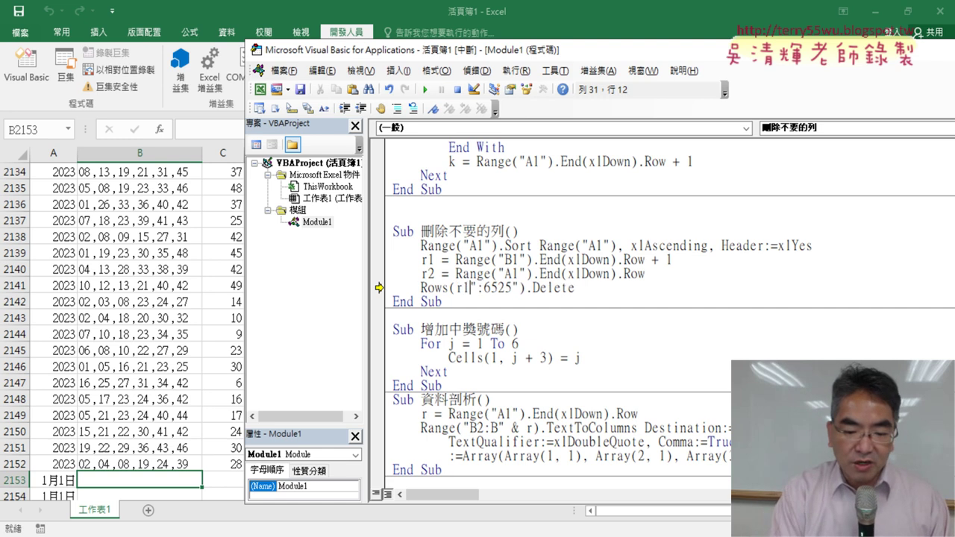
{"action": "type", "text": " &"}
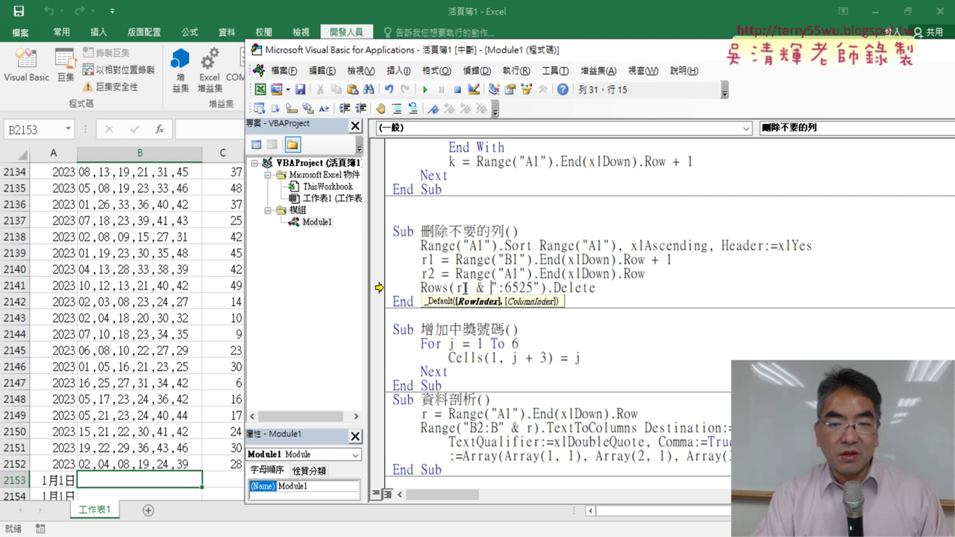
{"action": "left_click", "coordinate": [422, 287]}
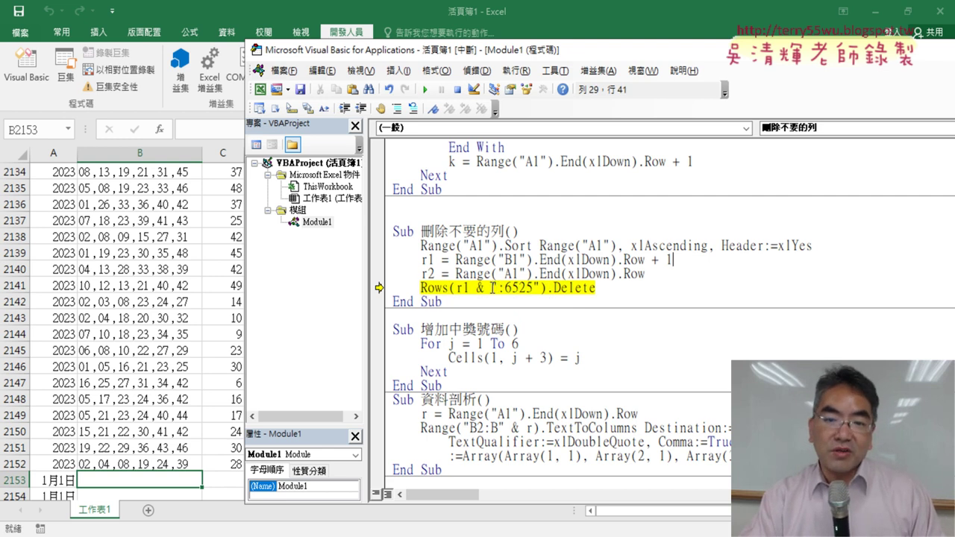
{"action": "left_click", "coordinate": [492, 288]}
{"action": "key", "text": "BackSpace"}
{"action": "key", "text": "BackSpace"}
{"action": "key", "text": "BackSpace"}
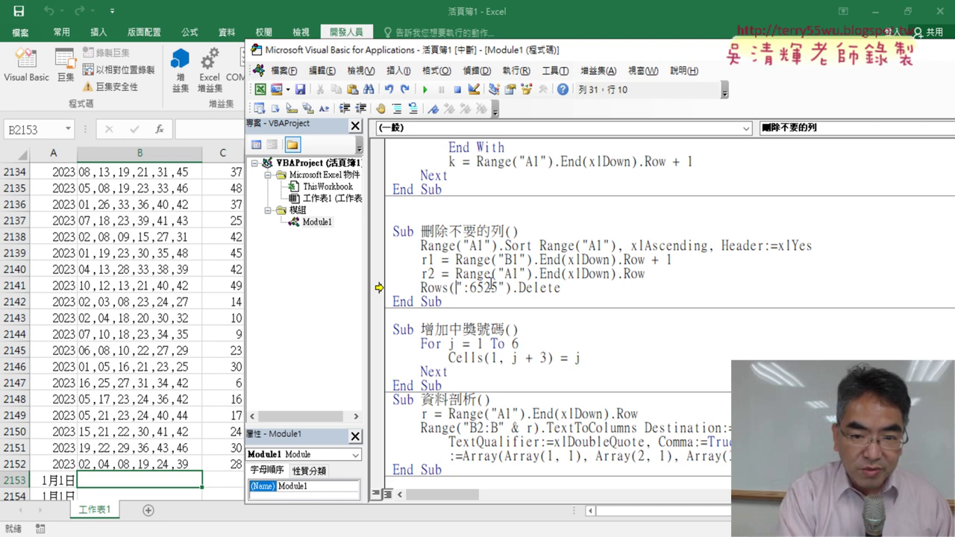
{"action": "type", "text": "2153"}
{"action": "double_click", "coordinate": [477, 287]}
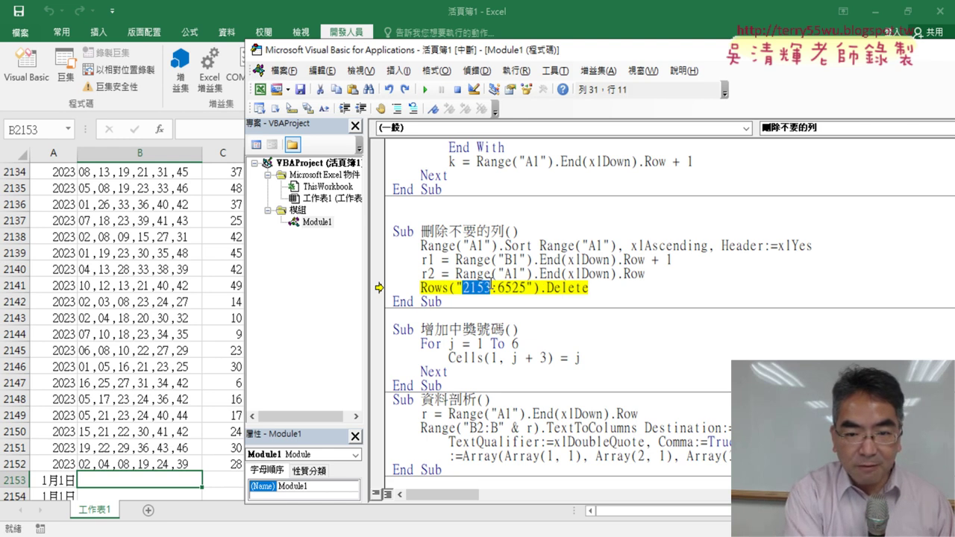
{"action": "key", "text": "F8"}
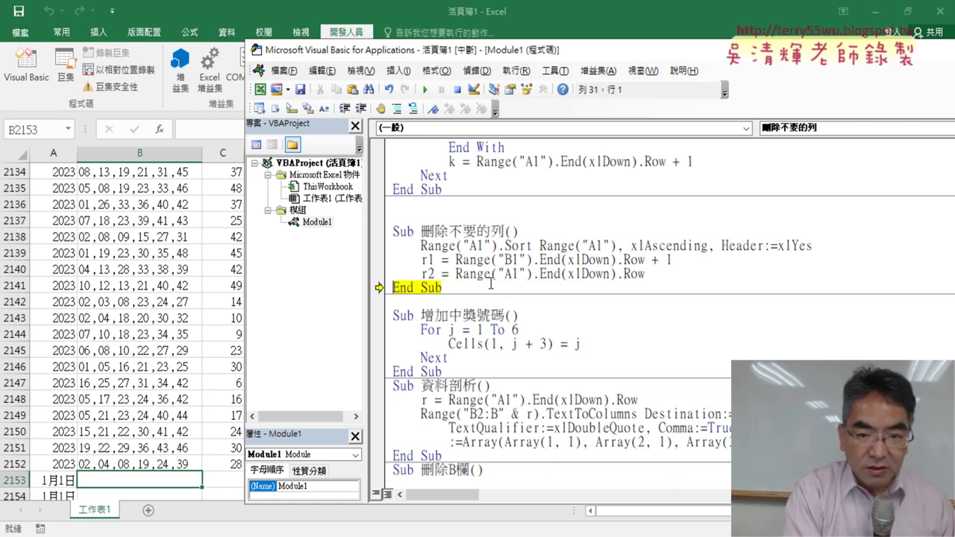
Rewrite the line as Rows(r1 & ":" & r2).Delete and move execution back to it.
{"action": "key", "text": "BackSpace"}
{"action": "type", "text": "Rows(\":6525\").Delete"}
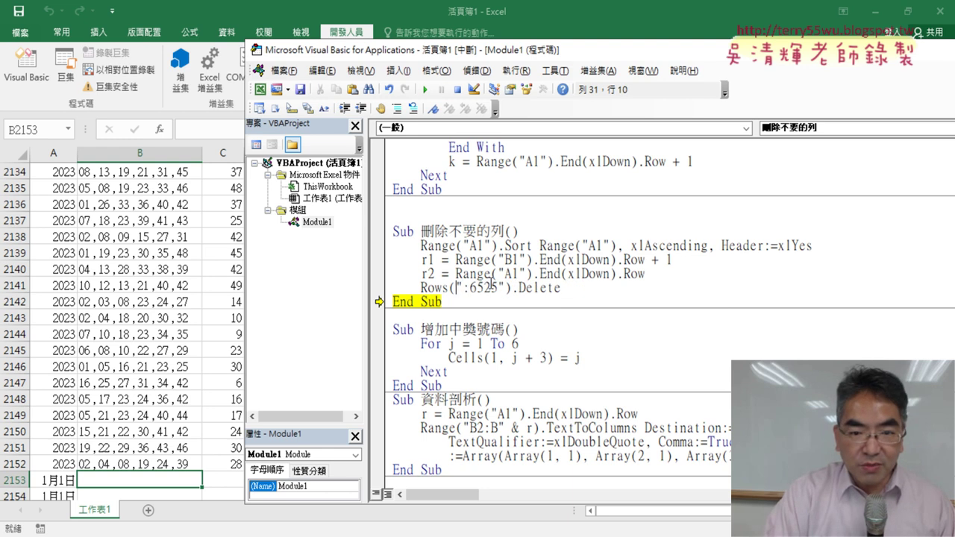
{"action": "type", "text": "r1"}
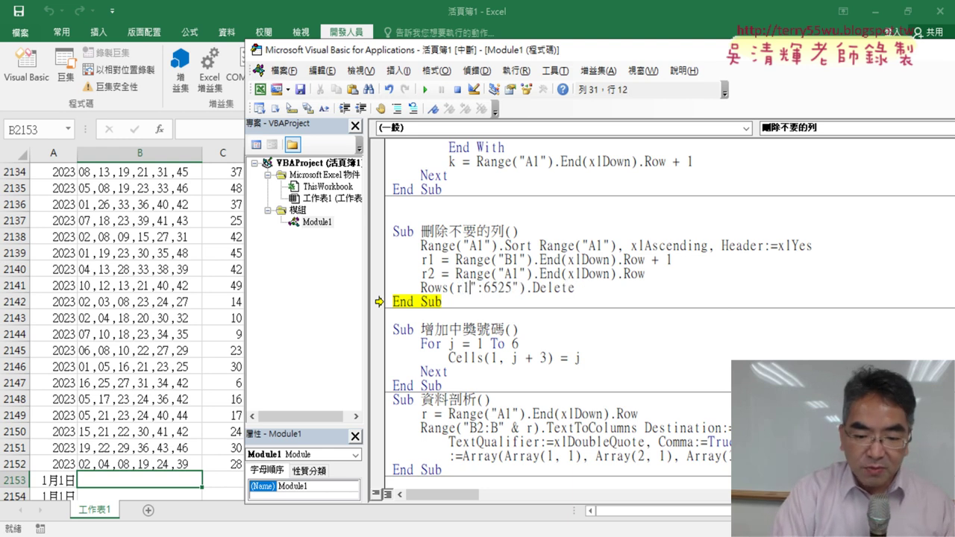
{"action": "type", "text": "&"}
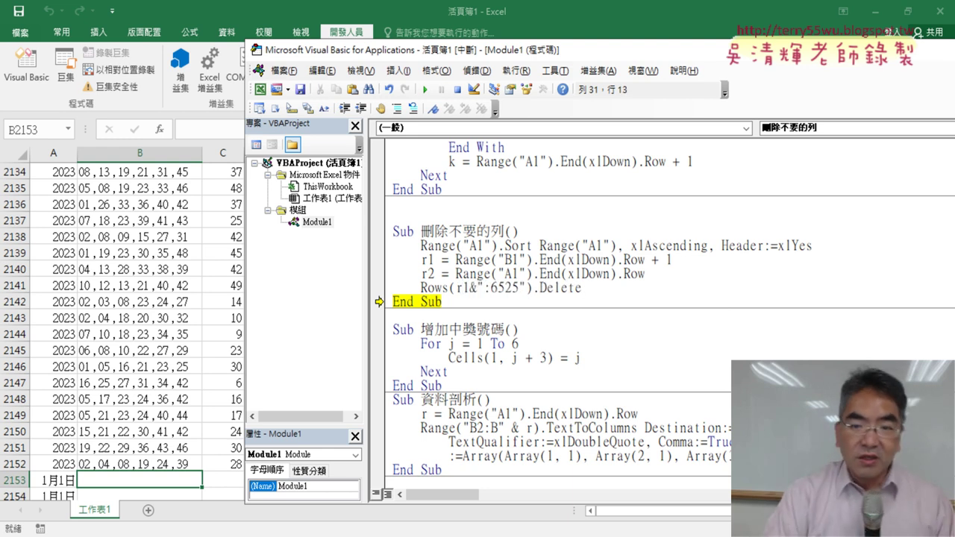
{"action": "left_click", "coordinate": [470, 288]}
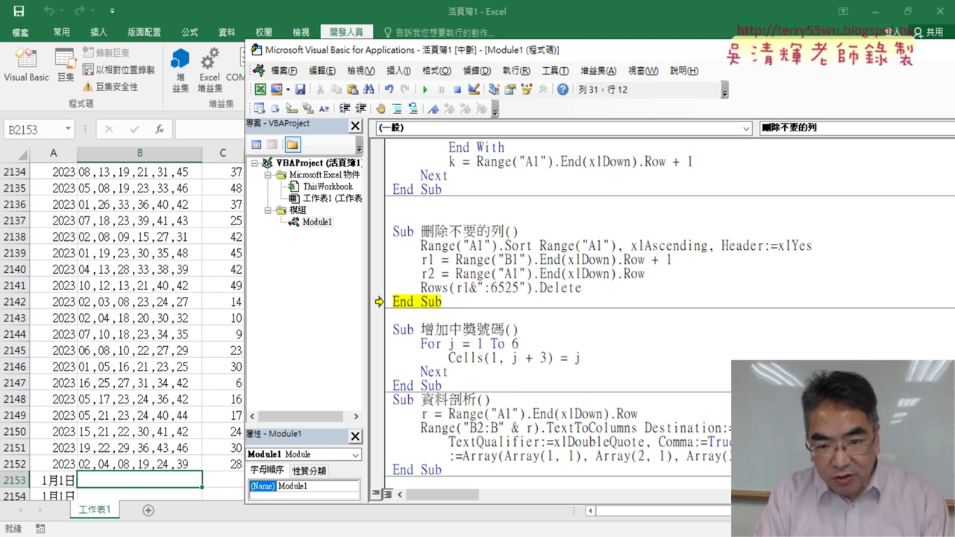
{"action": "key", "text": "Right"}
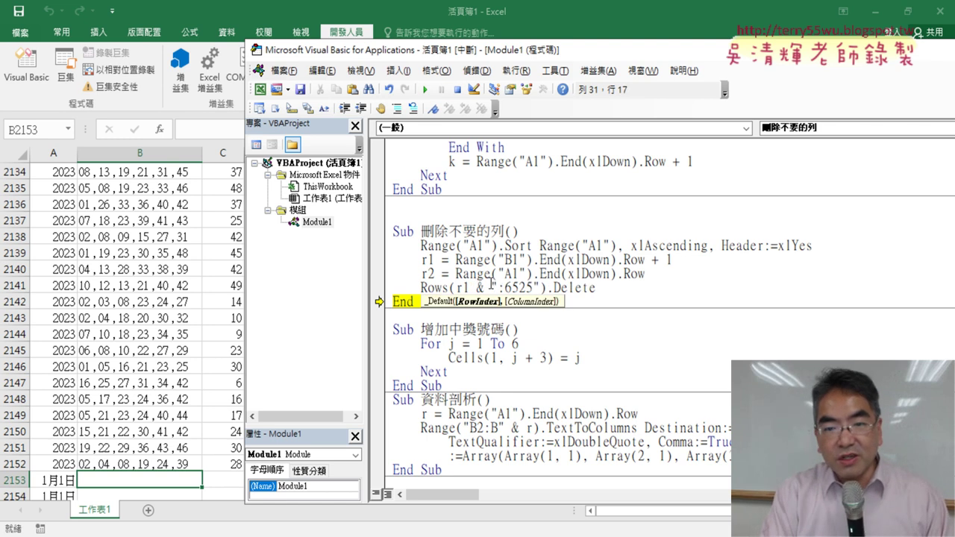
{"action": "key", "text": "Delete"}
{"action": "key", "text": "Delete"}
{"action": "key", "text": "Delete"}
{"action": "key", "text": "Delete"}
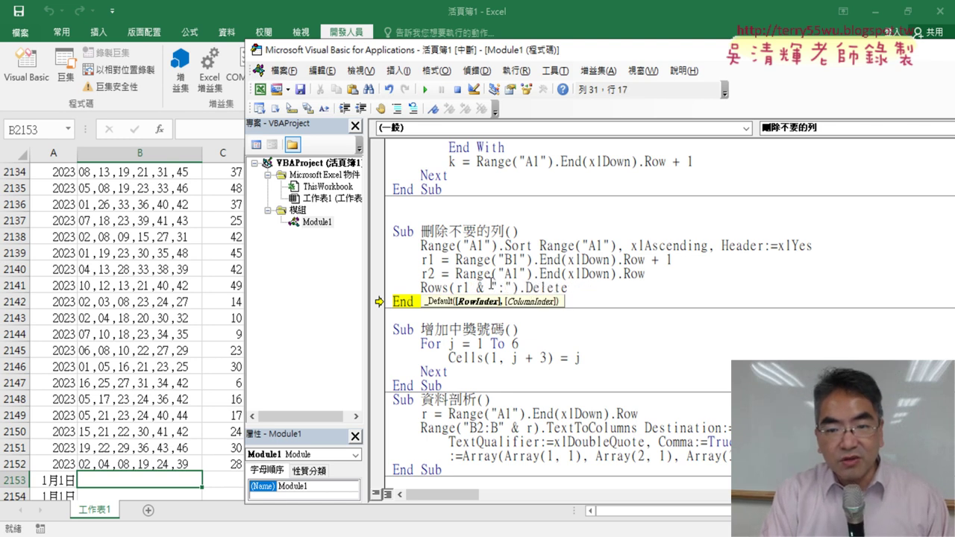
{"action": "type", "text": "&"}
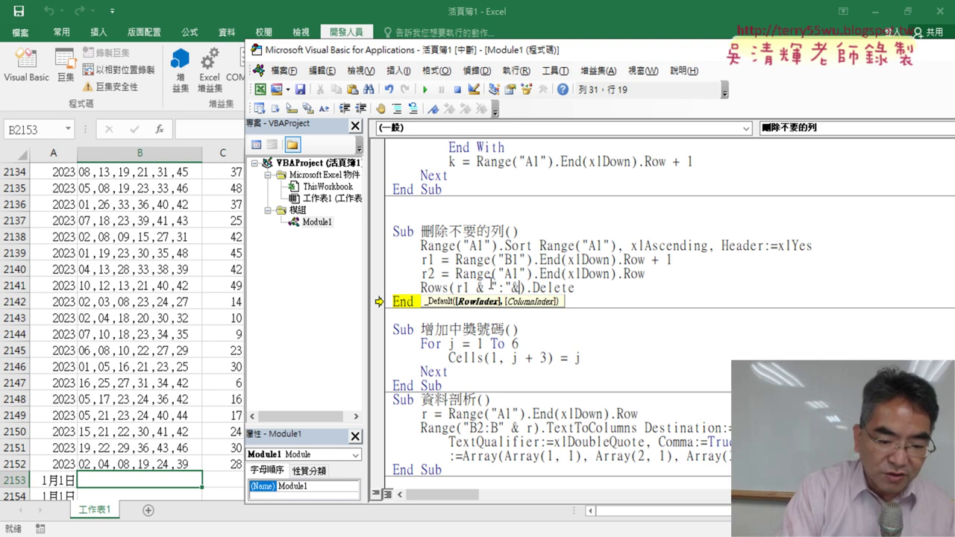
{"action": "type", "text": "r2"}
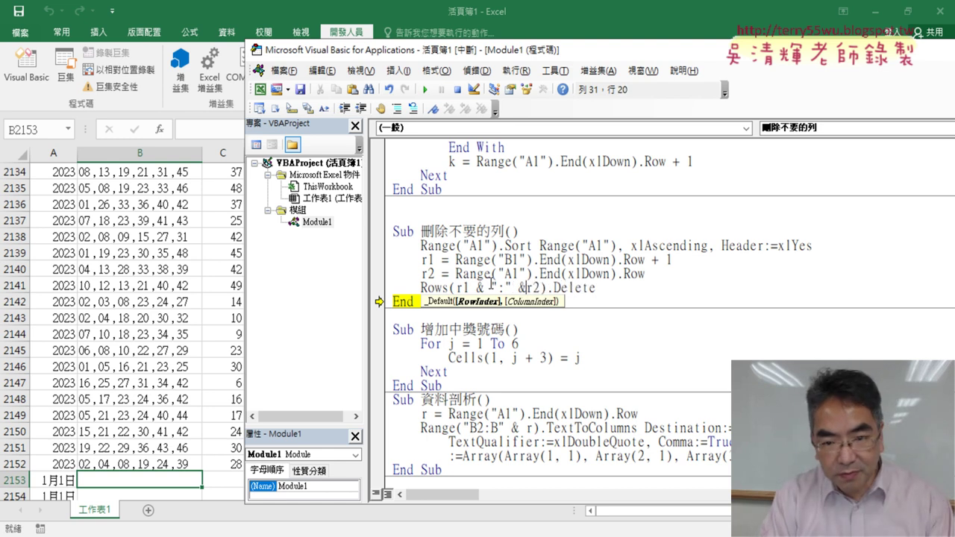
{"action": "key", "text": "Right"}
{"action": "key", "text": "Down"}
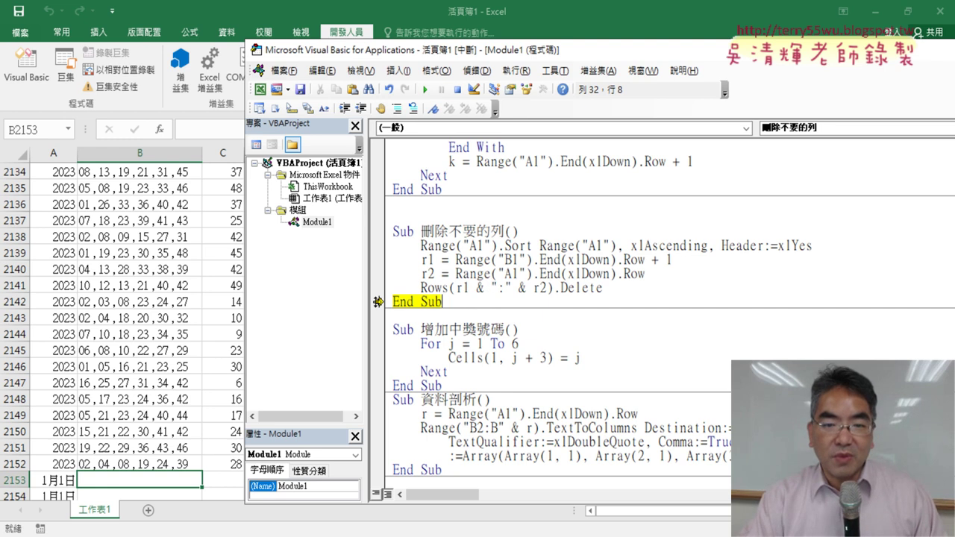
{"action": "left_click_drag", "start_coordinate": [380, 305], "coordinate": [378, 288]}
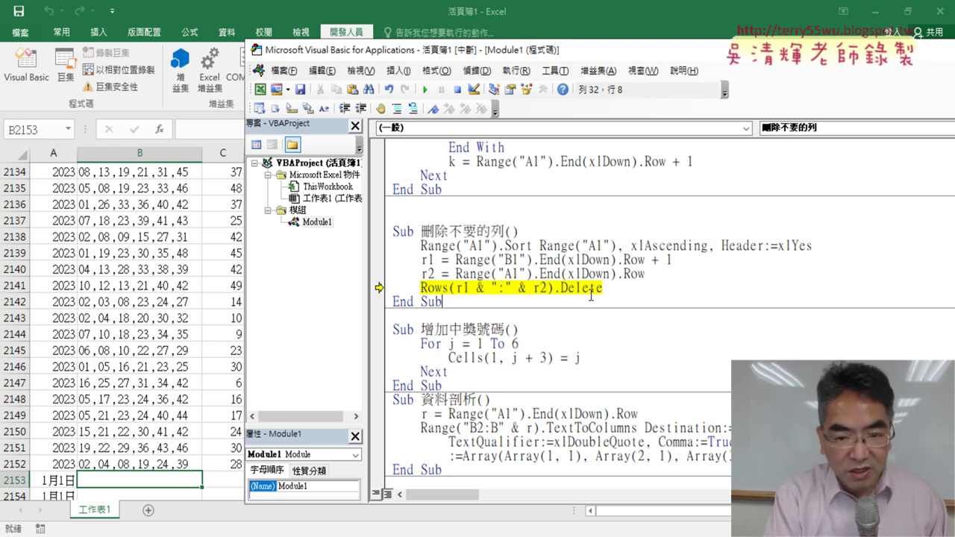
Run the Rows(r1 & ":" & r2).Delete line and confirm the sheet's data now ends at row 2152.
{"action": "key", "text": "F8"}
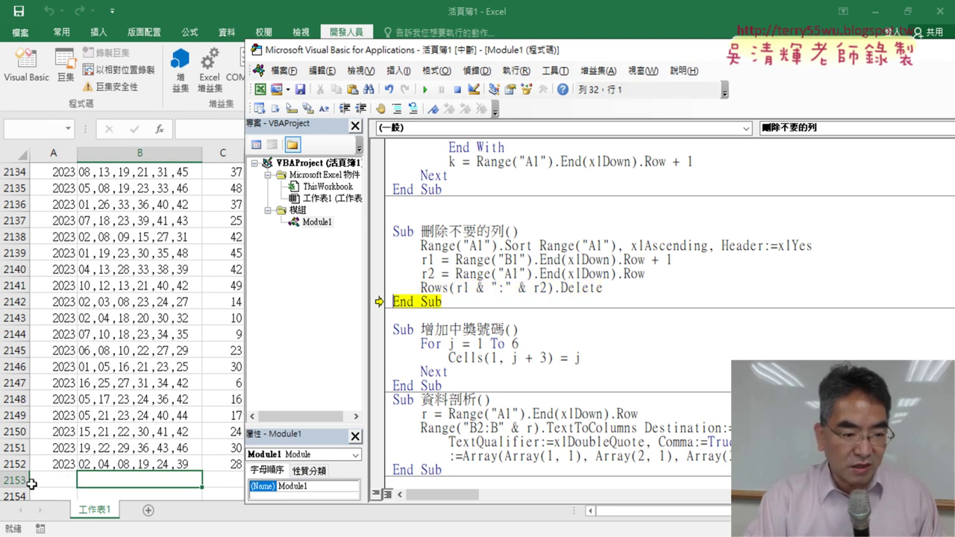
{"action": "left_click", "coordinate": [46, 462]}
{"action": "scroll", "coordinate": [187, 443], "scroll_direction": "down", "scroll_amount": 5}
{"action": "scroll", "coordinate": [189, 441], "scroll_direction": "down", "scroll_amount": 4}
{"action": "scroll", "coordinate": [188, 441], "scroll_direction": "down", "scroll_amount": 9}
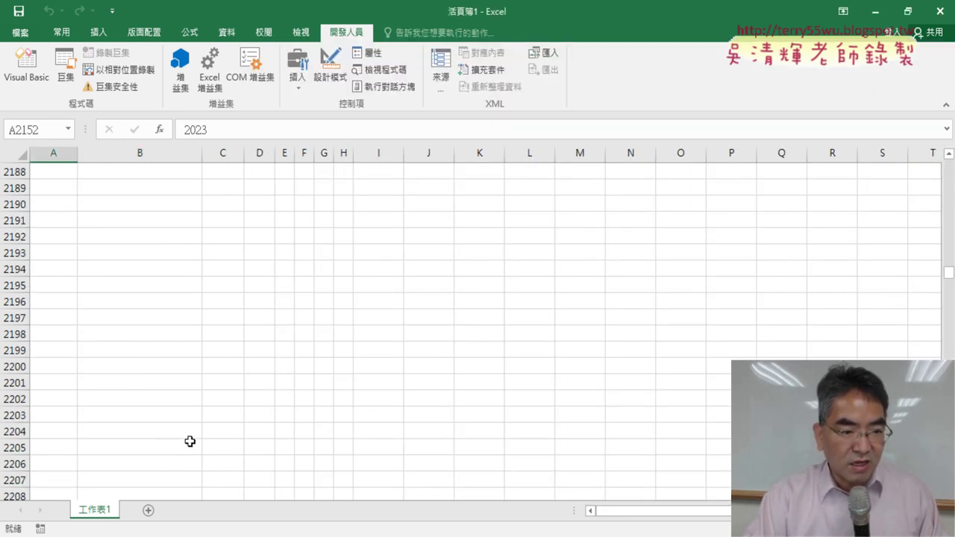
{"action": "scroll", "coordinate": [188, 441], "scroll_direction": "down", "scroll_amount": 9}
{"action": "scroll", "coordinate": [188, 440], "scroll_direction": "down", "scroll_amount": 1}
{"action": "scroll", "coordinate": [187, 436], "scroll_direction": "up", "scroll_amount": 10}
{"action": "scroll", "coordinate": [187, 435], "scroll_direction": "up", "scroll_amount": 9}
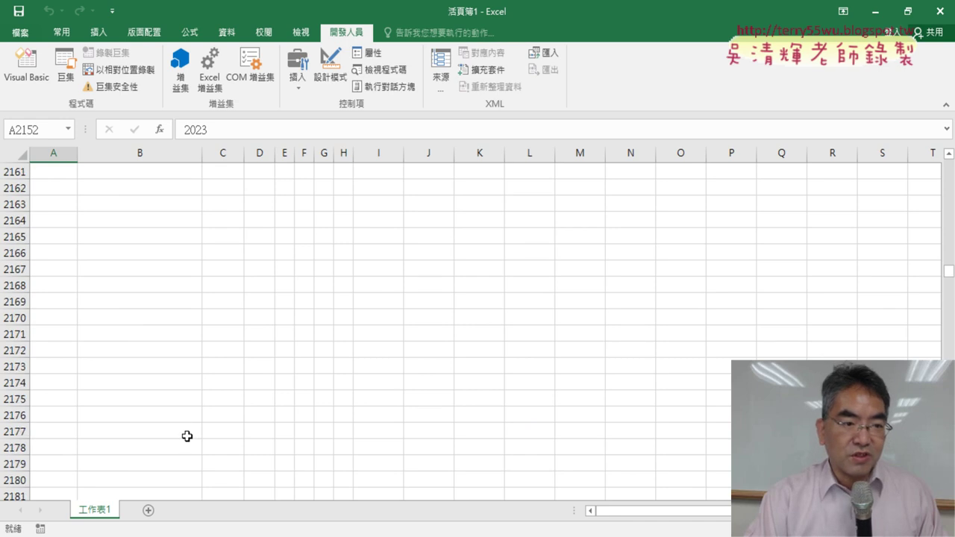
{"action": "scroll", "coordinate": [188, 435], "scroll_direction": "up", "scroll_amount": 7}
{"action": "scroll", "coordinate": [179, 433], "scroll_direction": "up", "scroll_amount": 2}
{"action": "left_click", "coordinate": [45, 80]}
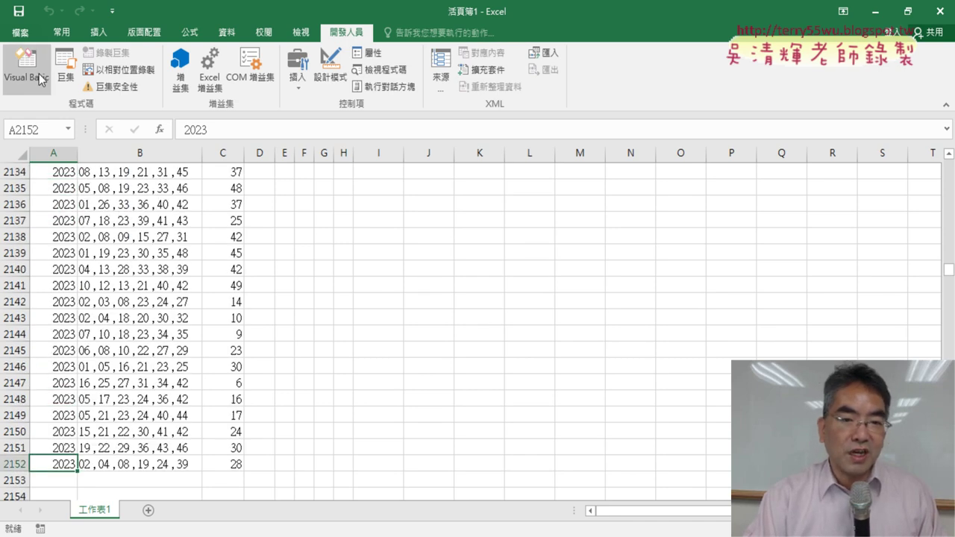
{"action": "left_click_drag", "start_coordinate": [603, 288], "coordinate": [416, 288]}
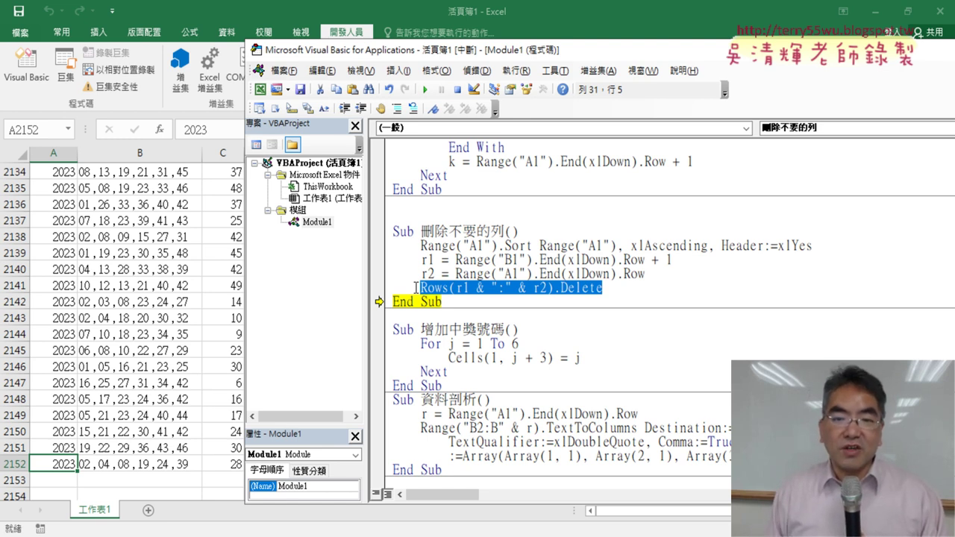
{"action": "left_click", "coordinate": [412, 203]}
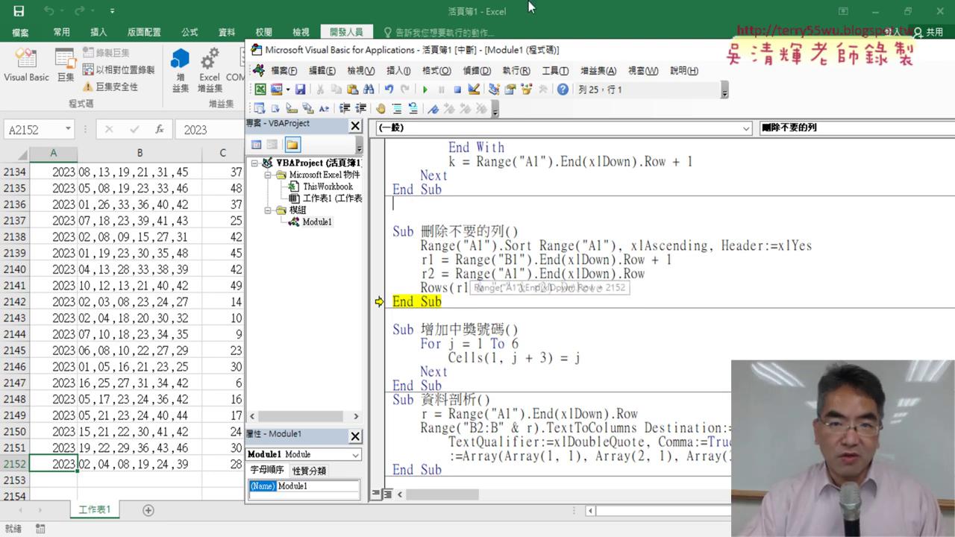
{"action": "mouse_move", "coordinate": [529, 4]}
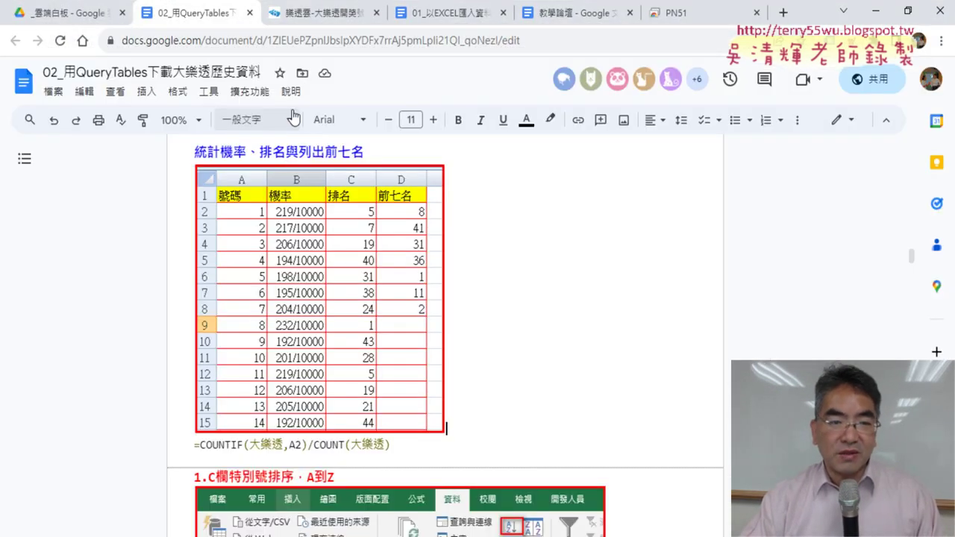
Find the 需解決 section in the Google Docs notes and highlight & ":" & in the Rows line.
{"action": "scroll", "coordinate": [590, 254], "scroll_direction": "up", "scroll_amount": 2}
{"action": "scroll", "coordinate": [589, 256], "scroll_direction": "up", "scroll_amount": 5}
{"action": "scroll", "coordinate": [590, 256], "scroll_direction": "up", "scroll_amount": 6}
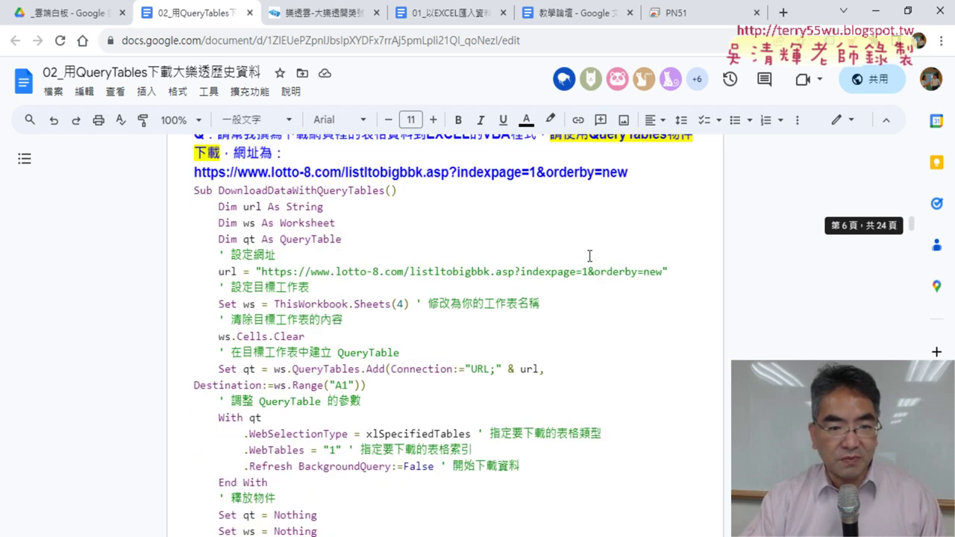
{"action": "scroll", "coordinate": [589, 256], "scroll_direction": "down", "scroll_amount": 2}
{"action": "scroll", "coordinate": [590, 256], "scroll_direction": "down", "scroll_amount": 3}
{"action": "scroll", "coordinate": [589, 256], "scroll_direction": "down", "scroll_amount": 1}
{"action": "scroll", "coordinate": [589, 256], "scroll_direction": "down", "scroll_amount": 3}
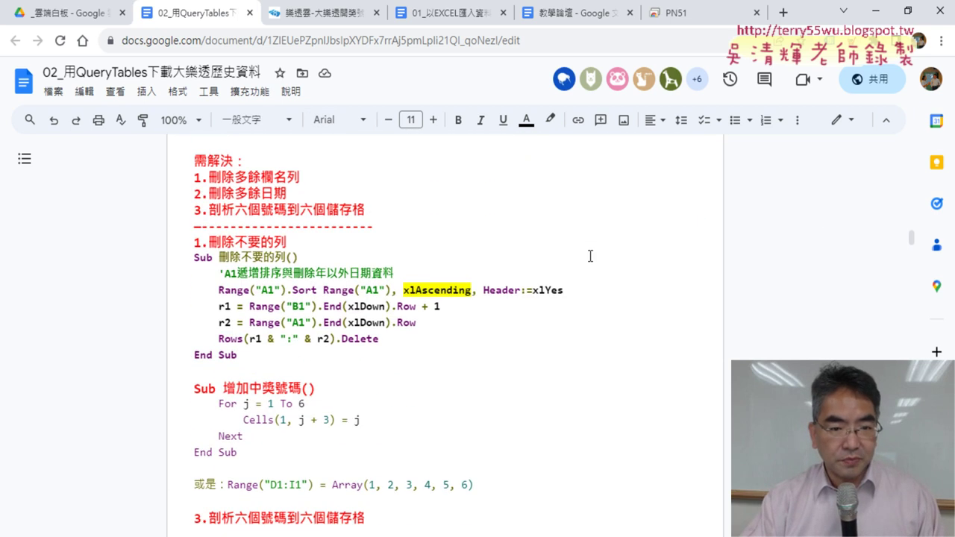
{"action": "mouse_move", "coordinate": [911, 239]}
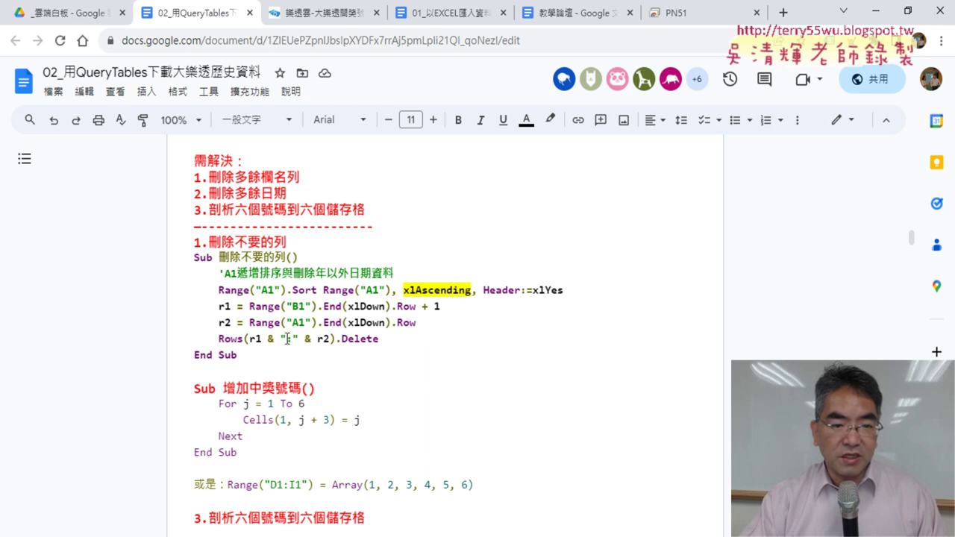
{"action": "left_click_drag", "start_coordinate": [268, 339], "coordinate": [309, 338]}
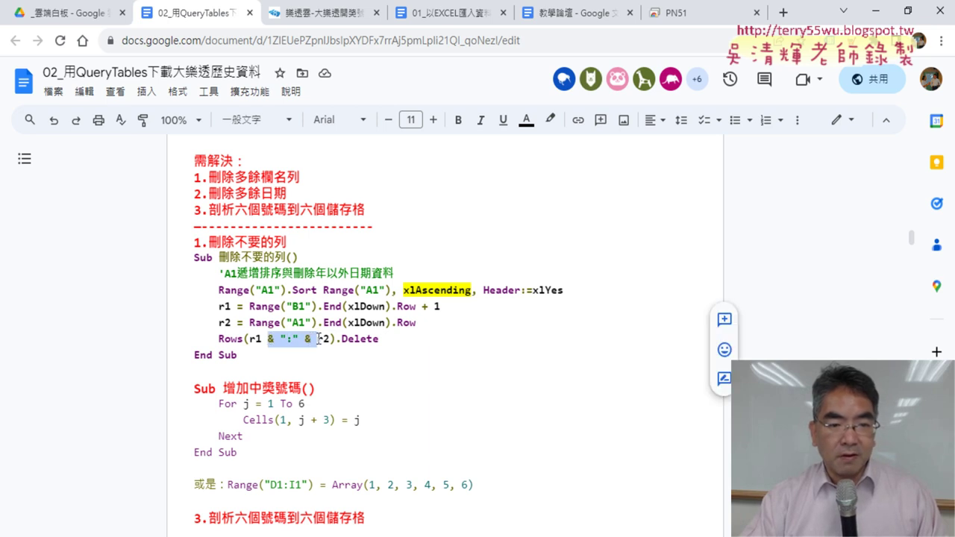